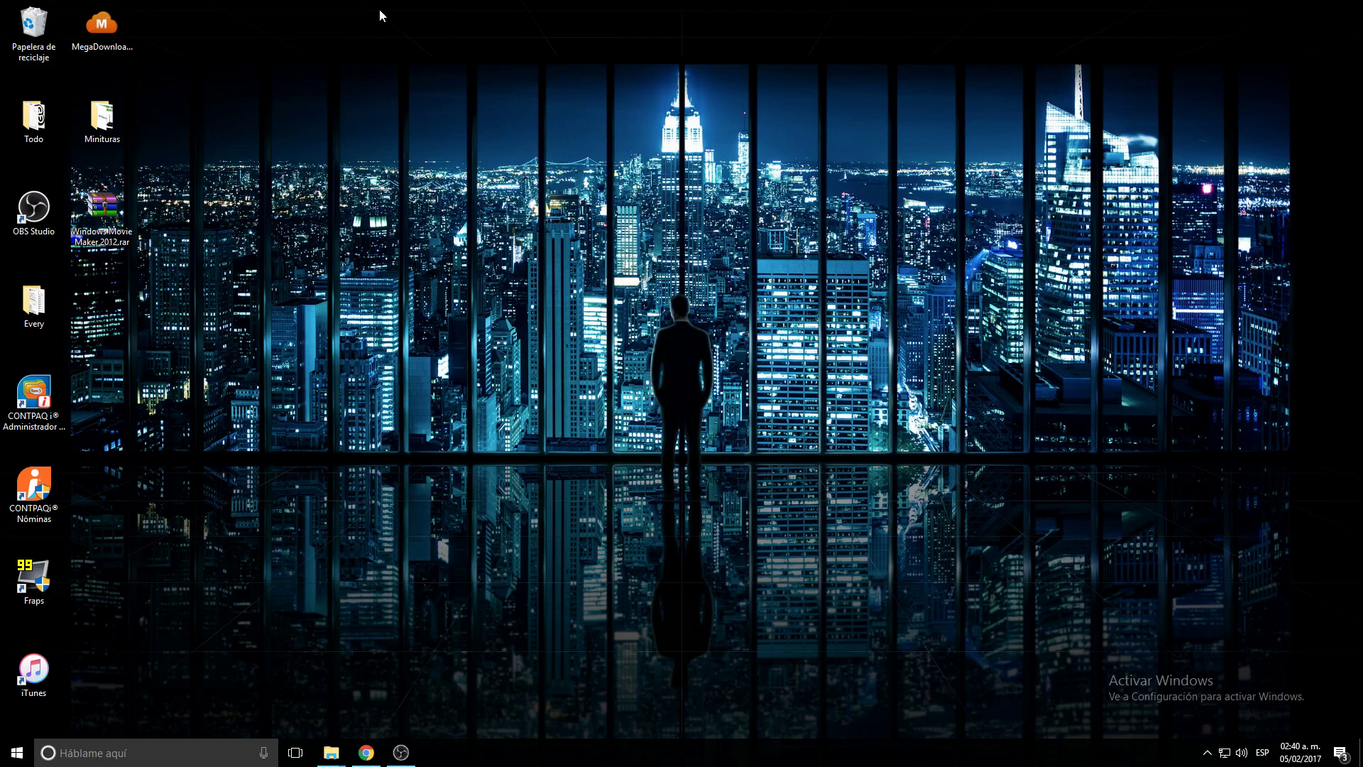
# Open the Descargas page of alkanvlogs.jimdo.com in Chrome and locate the Movie Maker 2012 download, then return to the desktop
pyautogui.moveTo(140, 262)
pyautogui.mouseDown()
pyautogui.moveTo(65, 182)
pyautogui.moveTo(148, 258)
pyautogui.mouseUp()
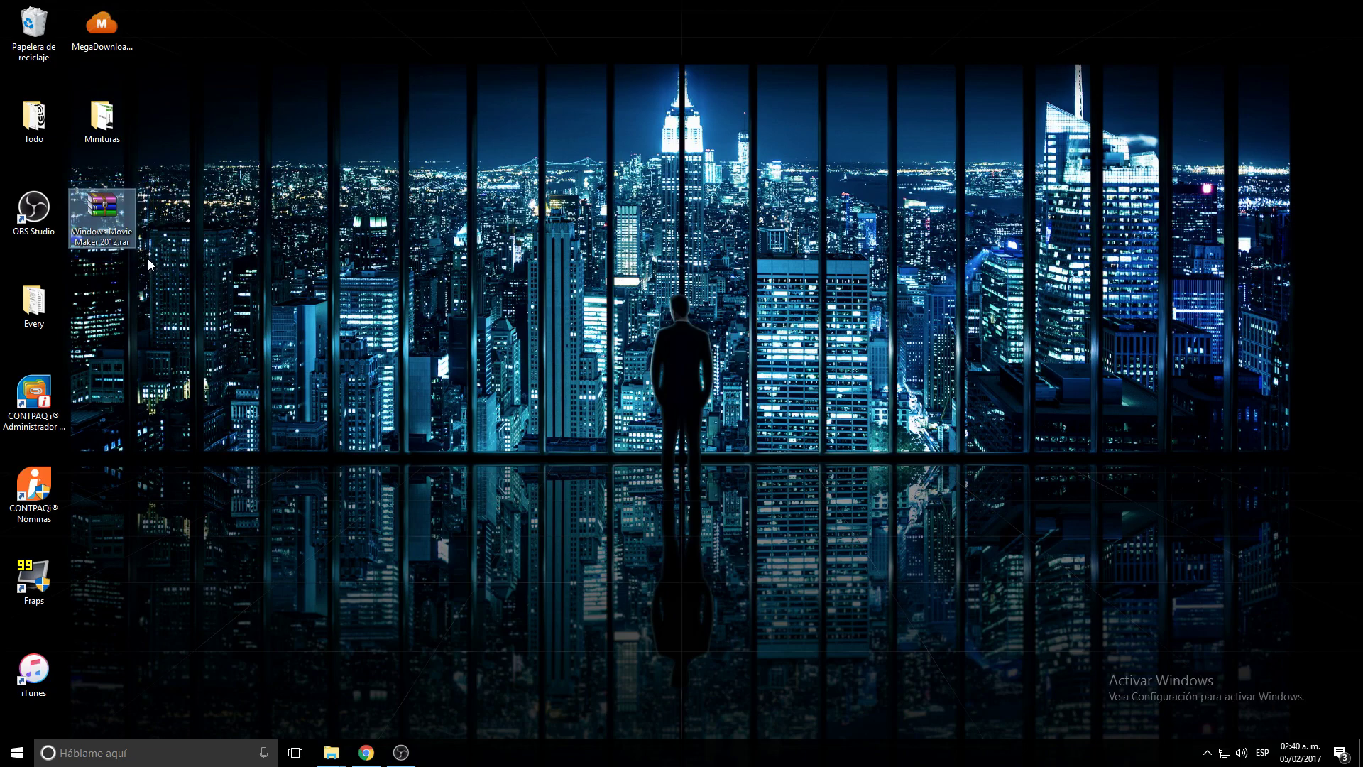
pyautogui.click(148, 258)
pyautogui.click(366, 751)
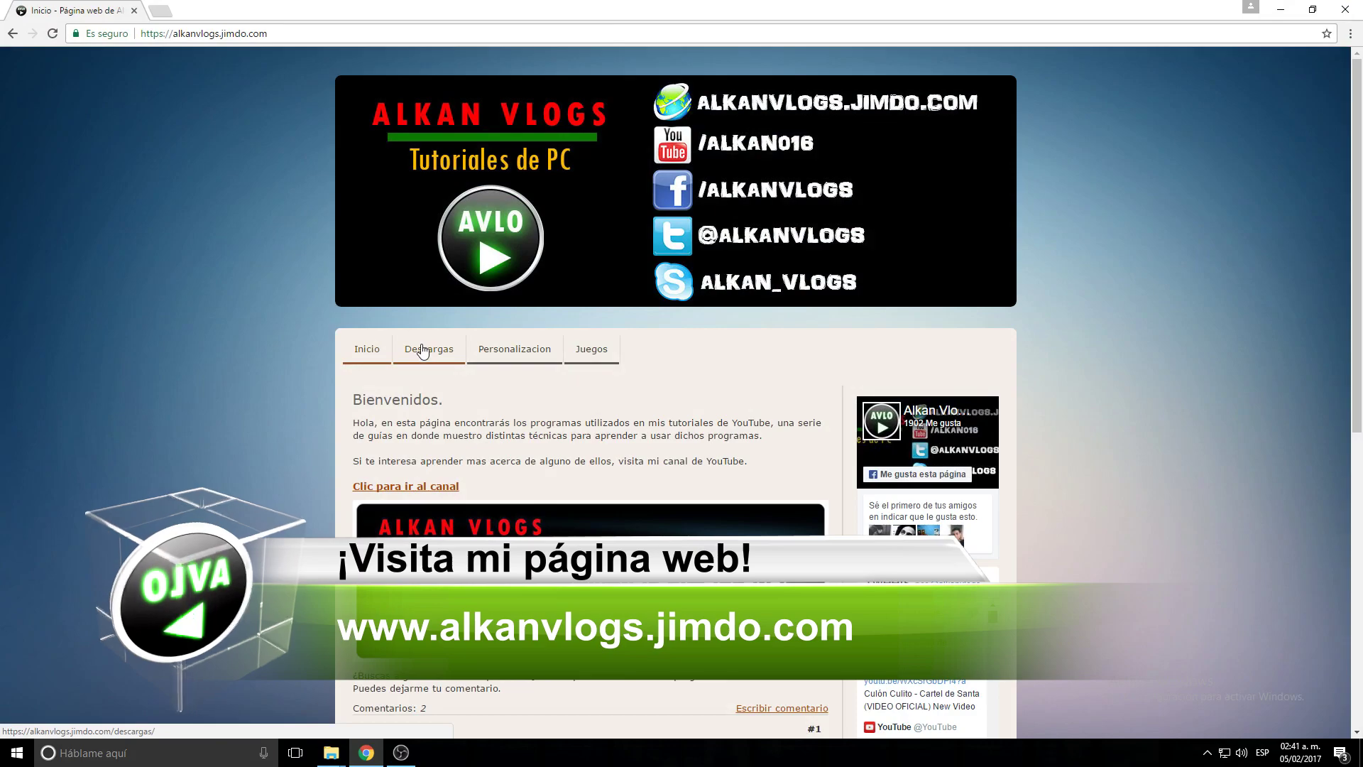
pyautogui.click(463, 343)
pyautogui.scroll(-10, 640, 248)
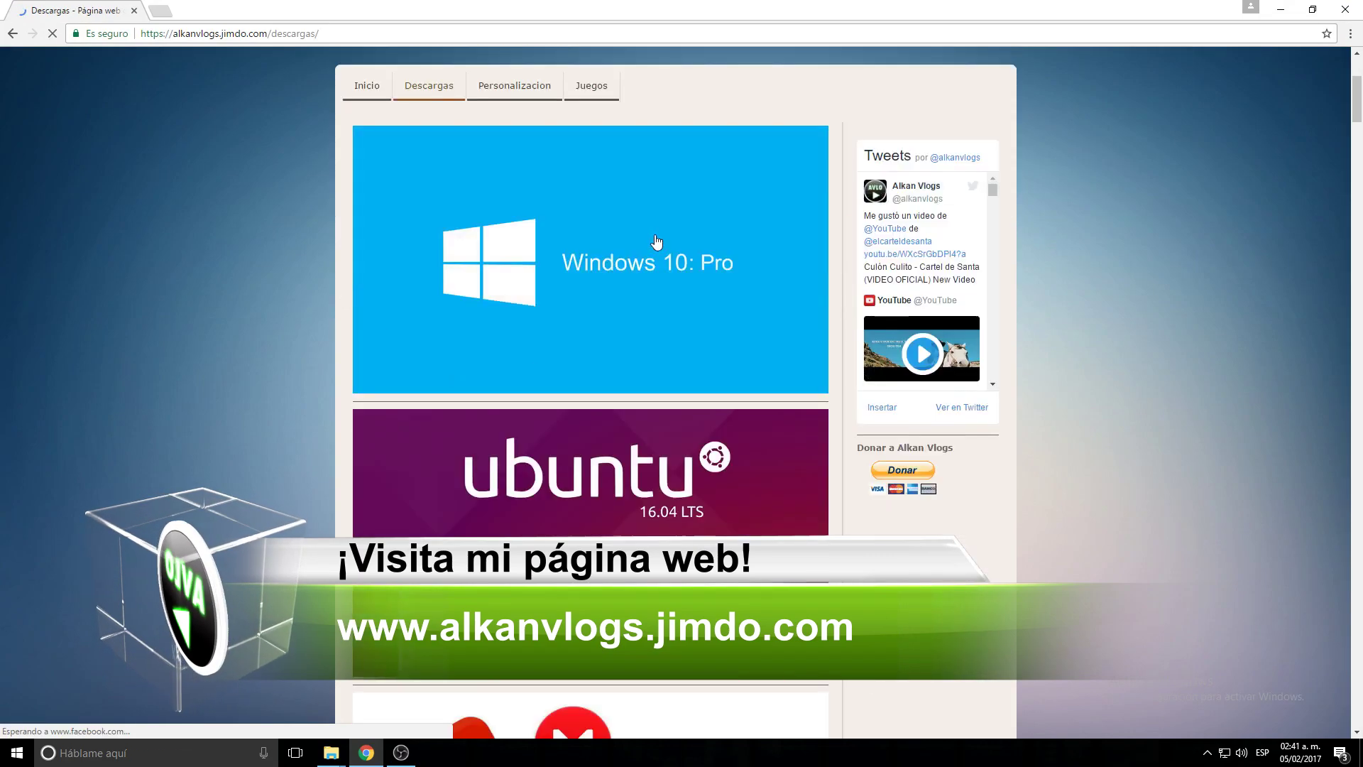
pyautogui.scroll(-4, 640, 248)
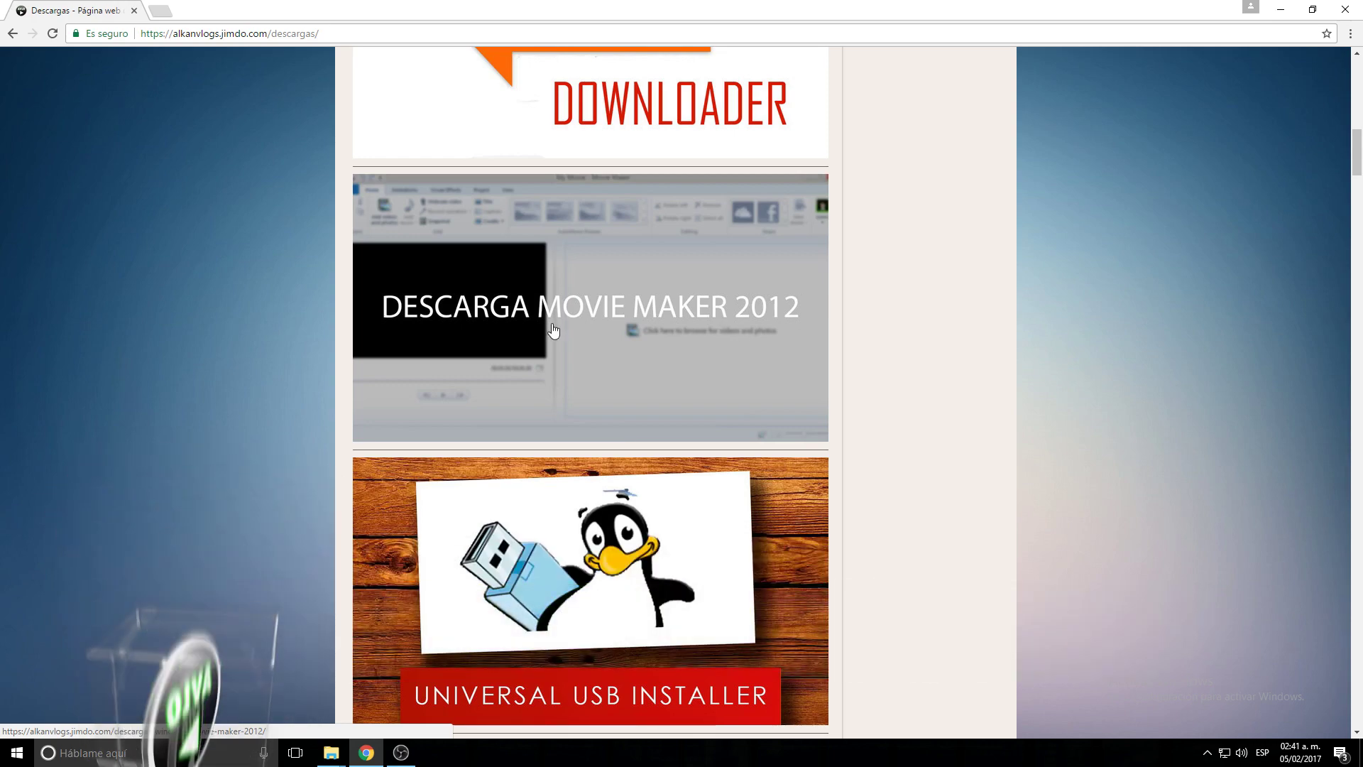
pyautogui.click(1281, 9)
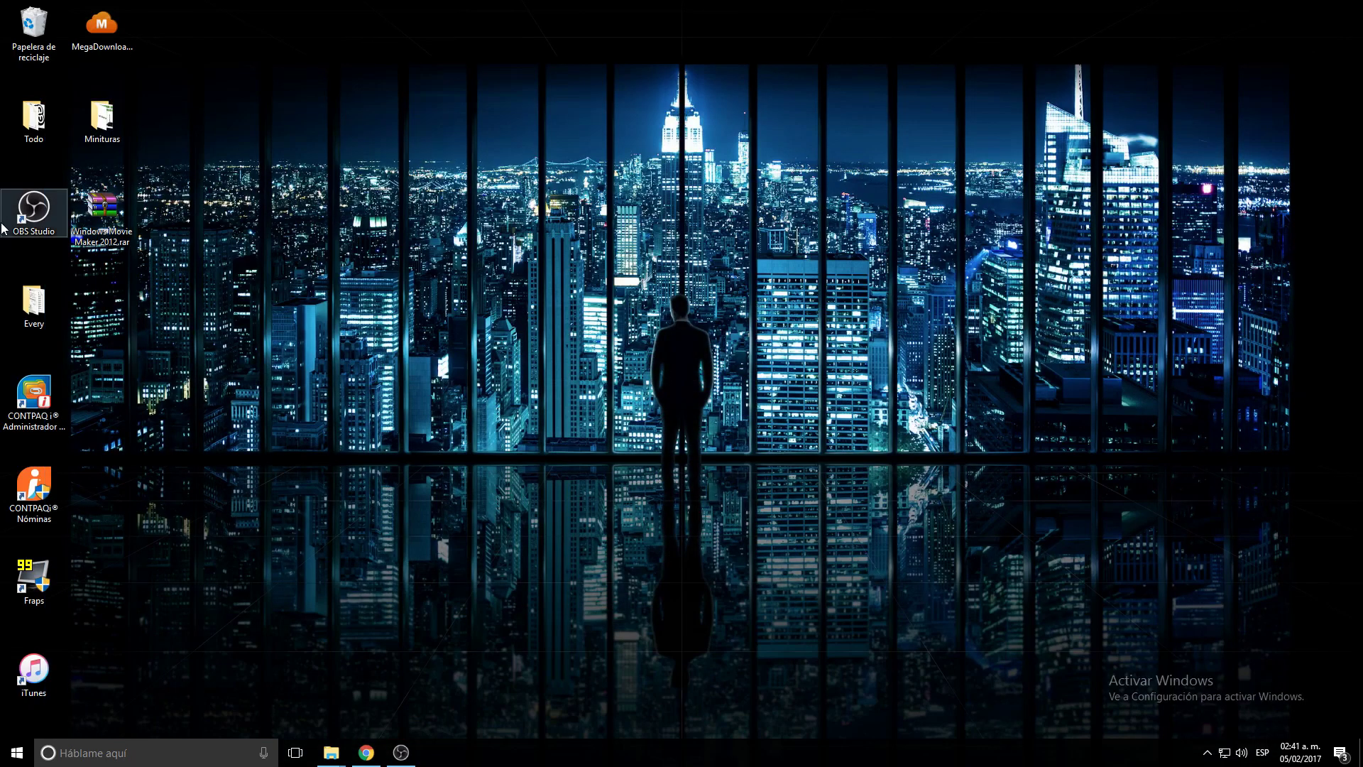
# Extract wlsetup-web.exe from Windows Movie Maker 2012.rar onto the desktop and close the archive
pyautogui.doubleClick(114, 232)
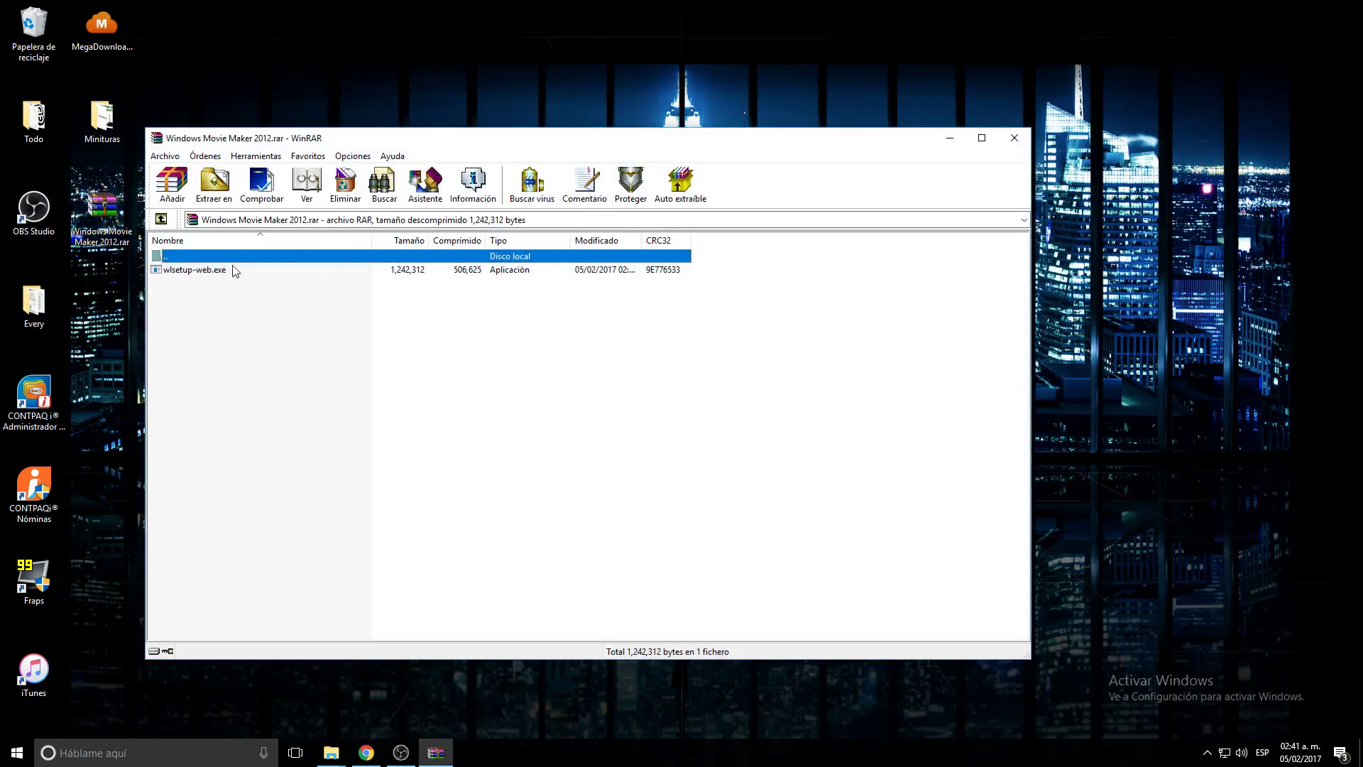
pyautogui.moveTo(222, 270); pyautogui.dragTo(114, 323)
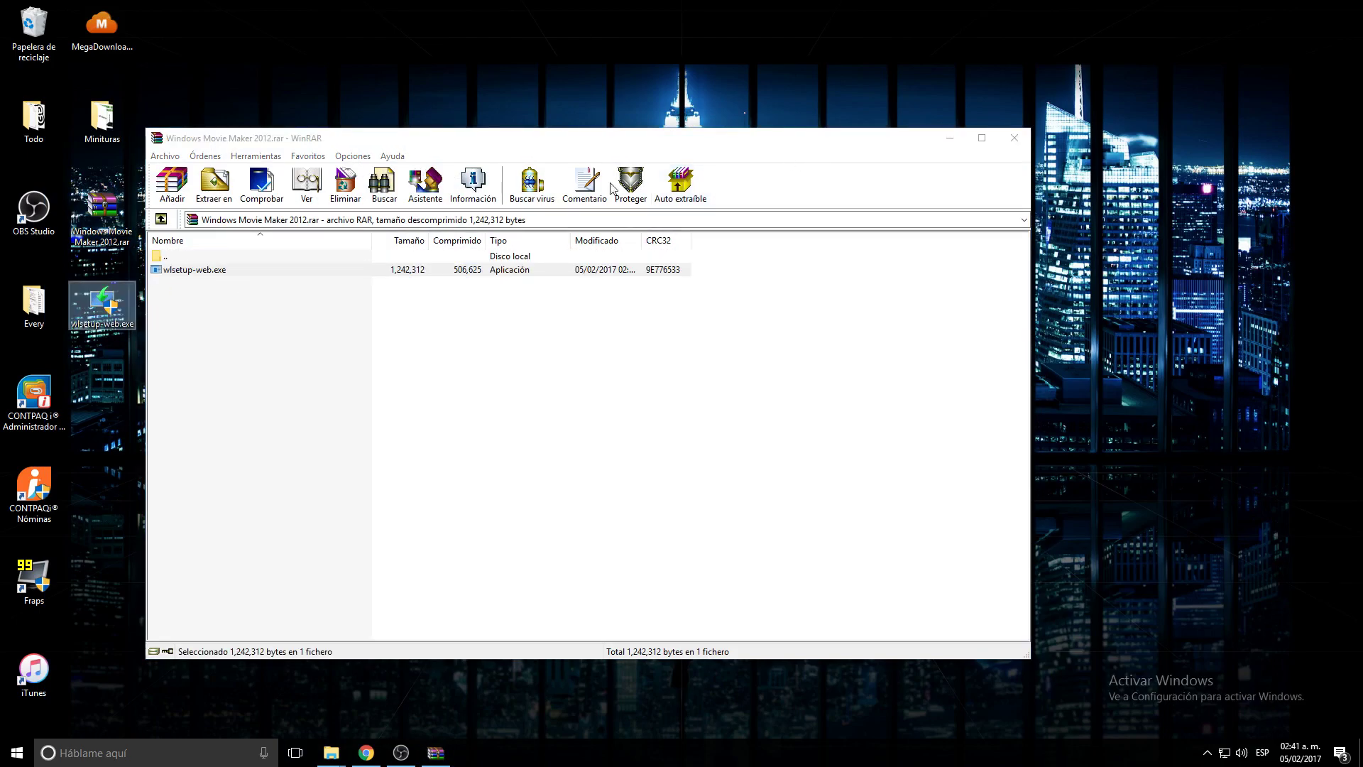
pyautogui.click(1014, 139)
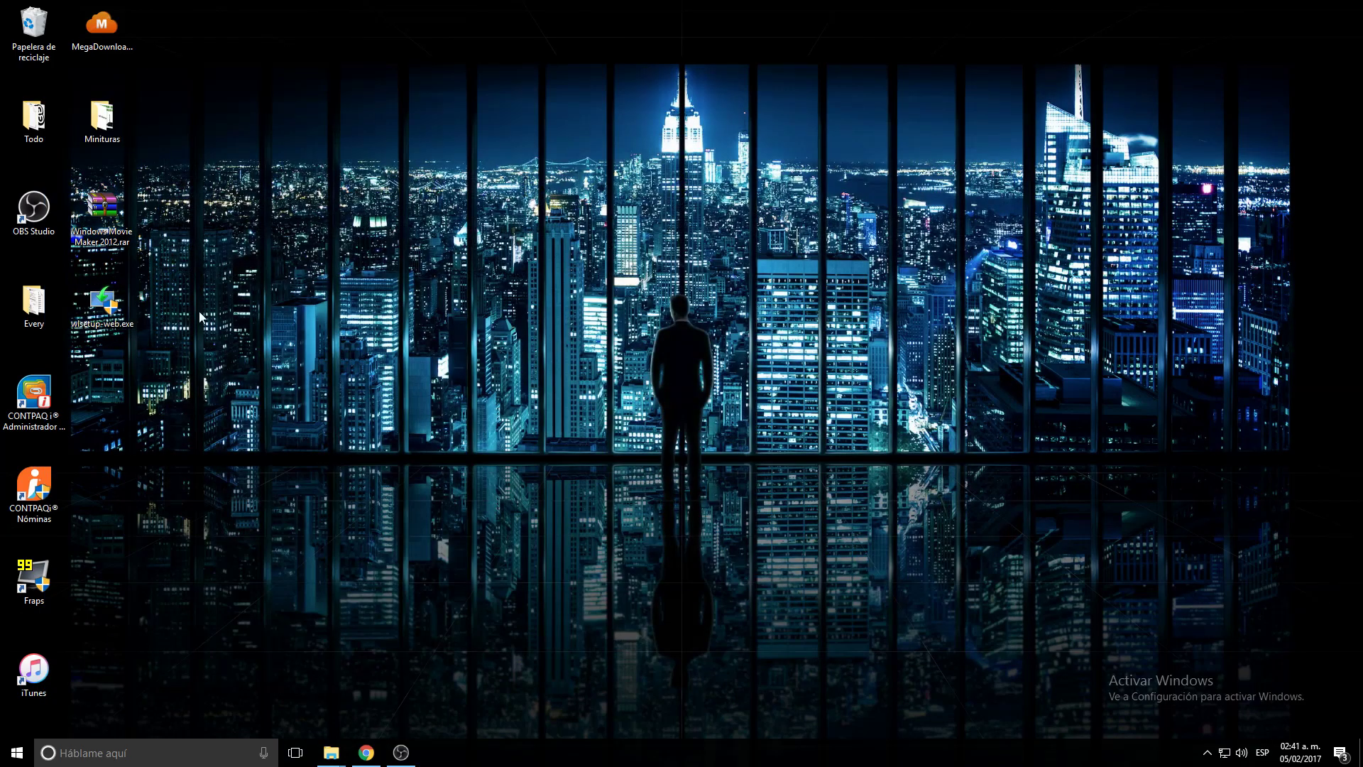
# Run wlsetup-web.exe and install only Photo Gallery y Movie Maker, leaving out Messenger, Mail and Writer
pyautogui.doubleClick(108, 311)
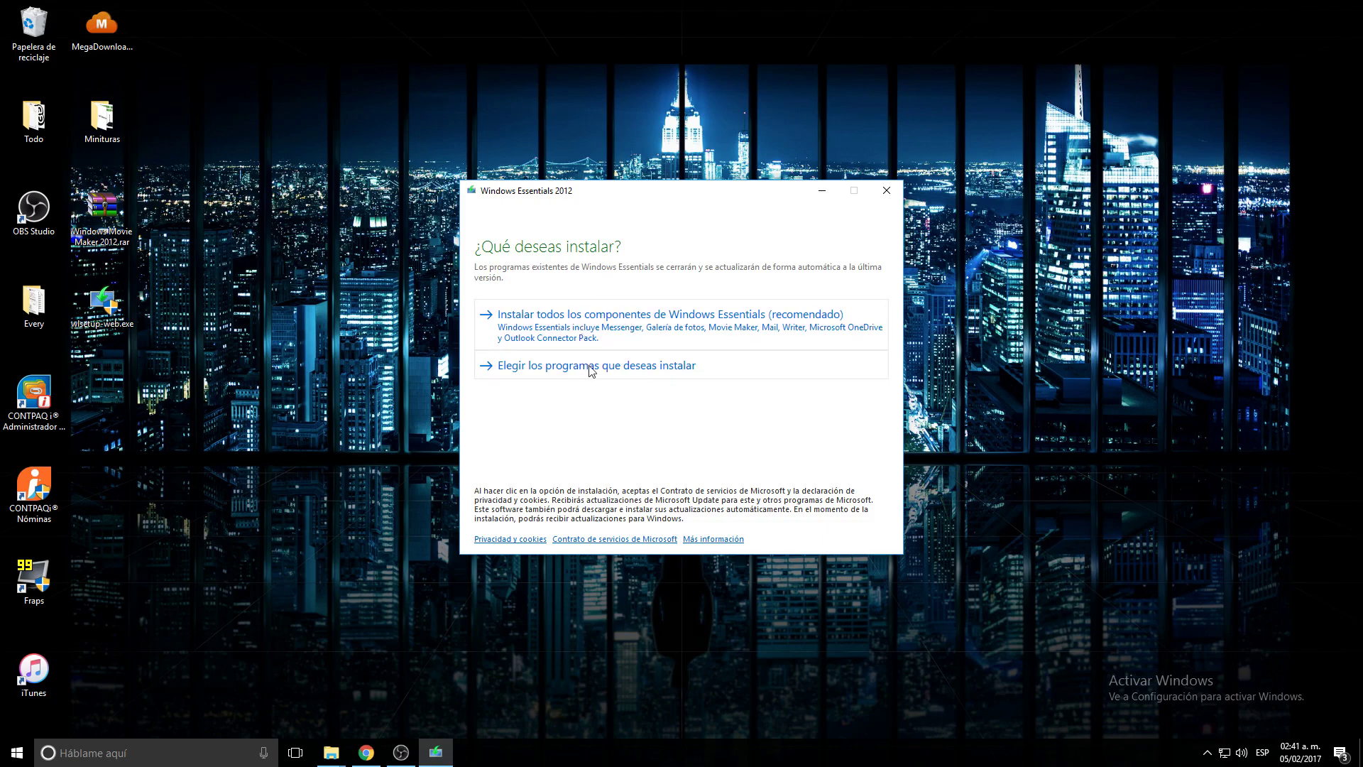
pyautogui.click(598, 367)
pyautogui.click(485, 329)
pyautogui.click(686, 328)
pyautogui.click(687, 358)
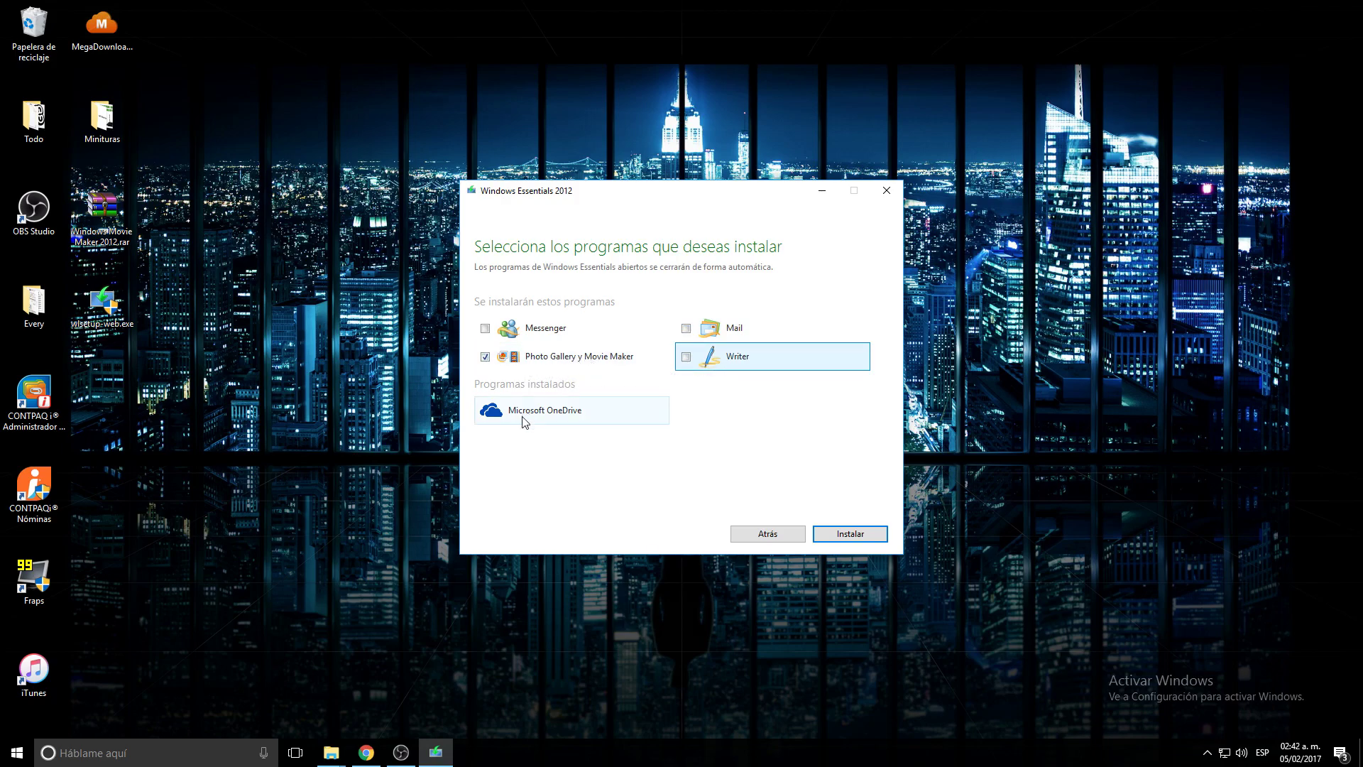
pyautogui.click(838, 536)
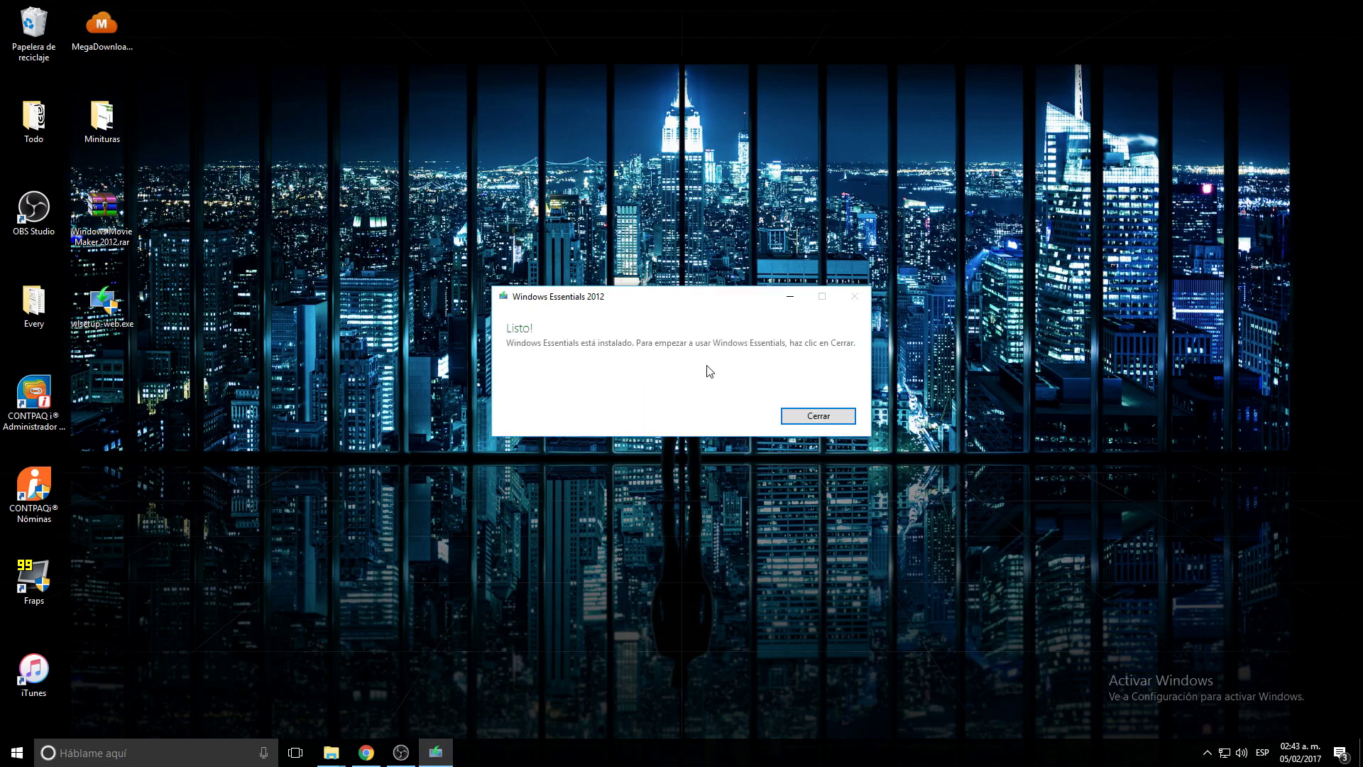
pyautogui.click(788, 415)
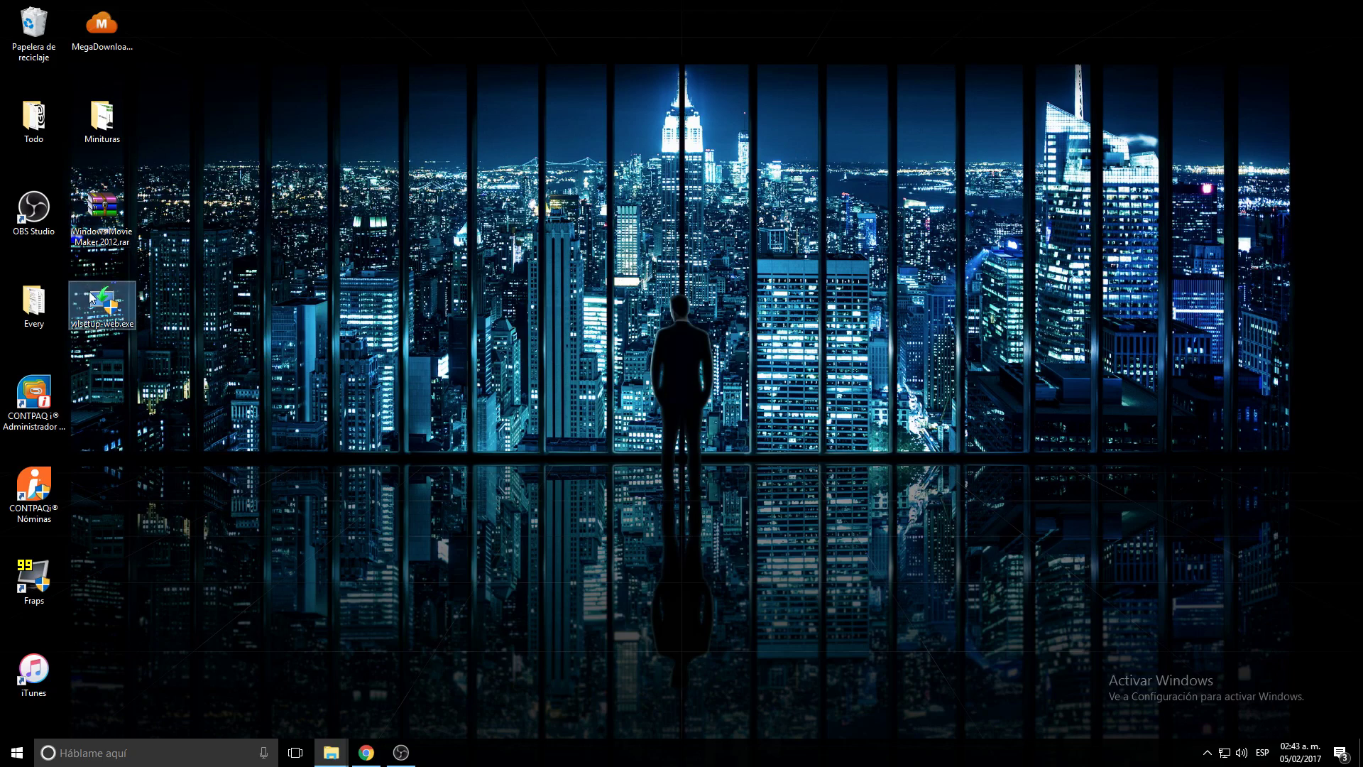
# Launch the newly installed Movie Maker and accept the Microsoft services agreement
pyautogui.click(14, 747)
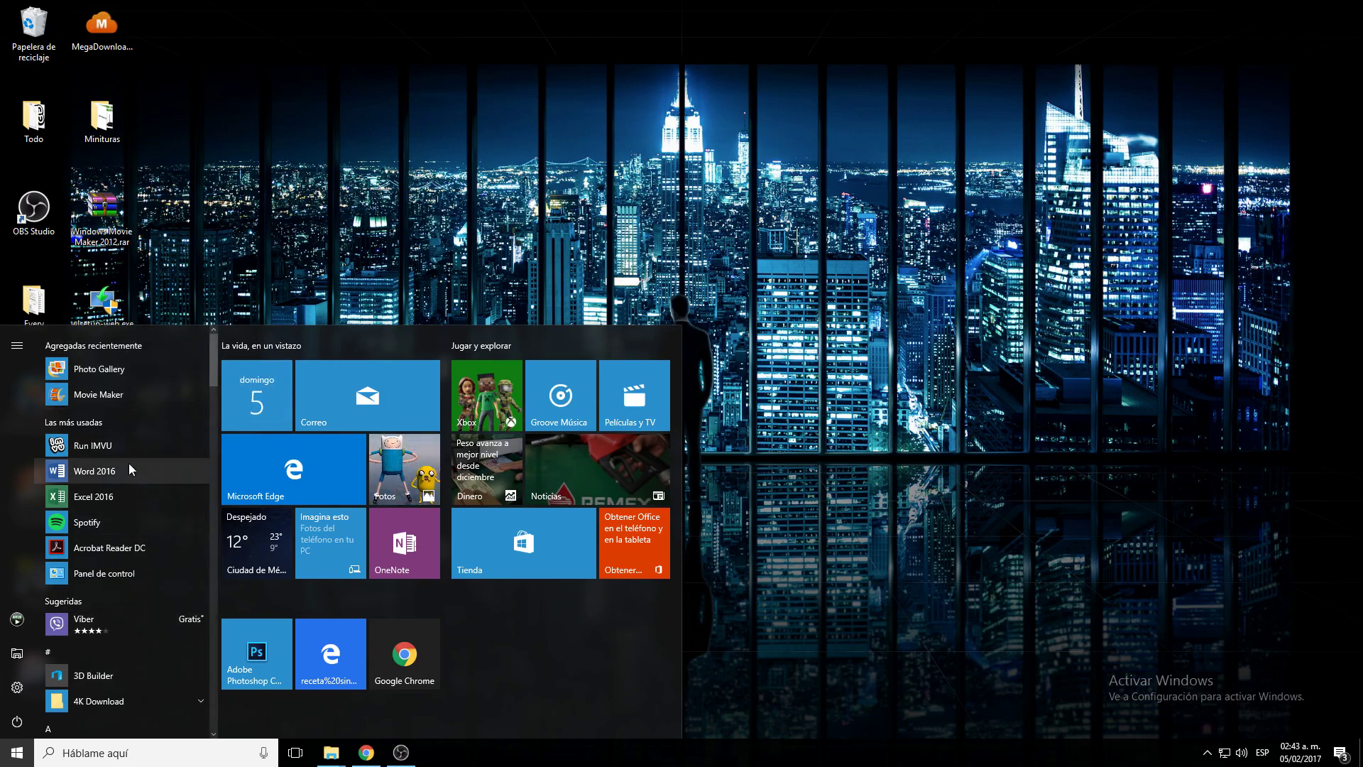
pyautogui.click(117, 397)
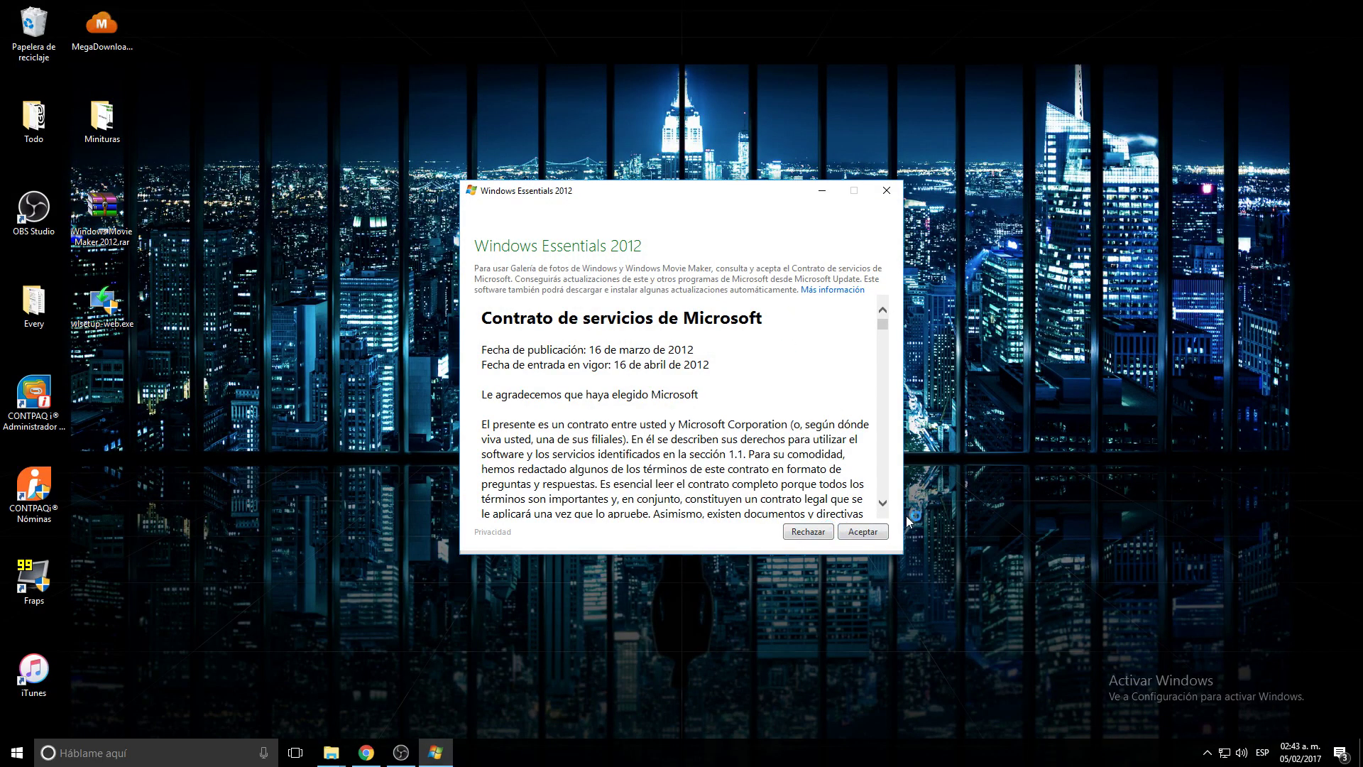
pyautogui.click(865, 533)
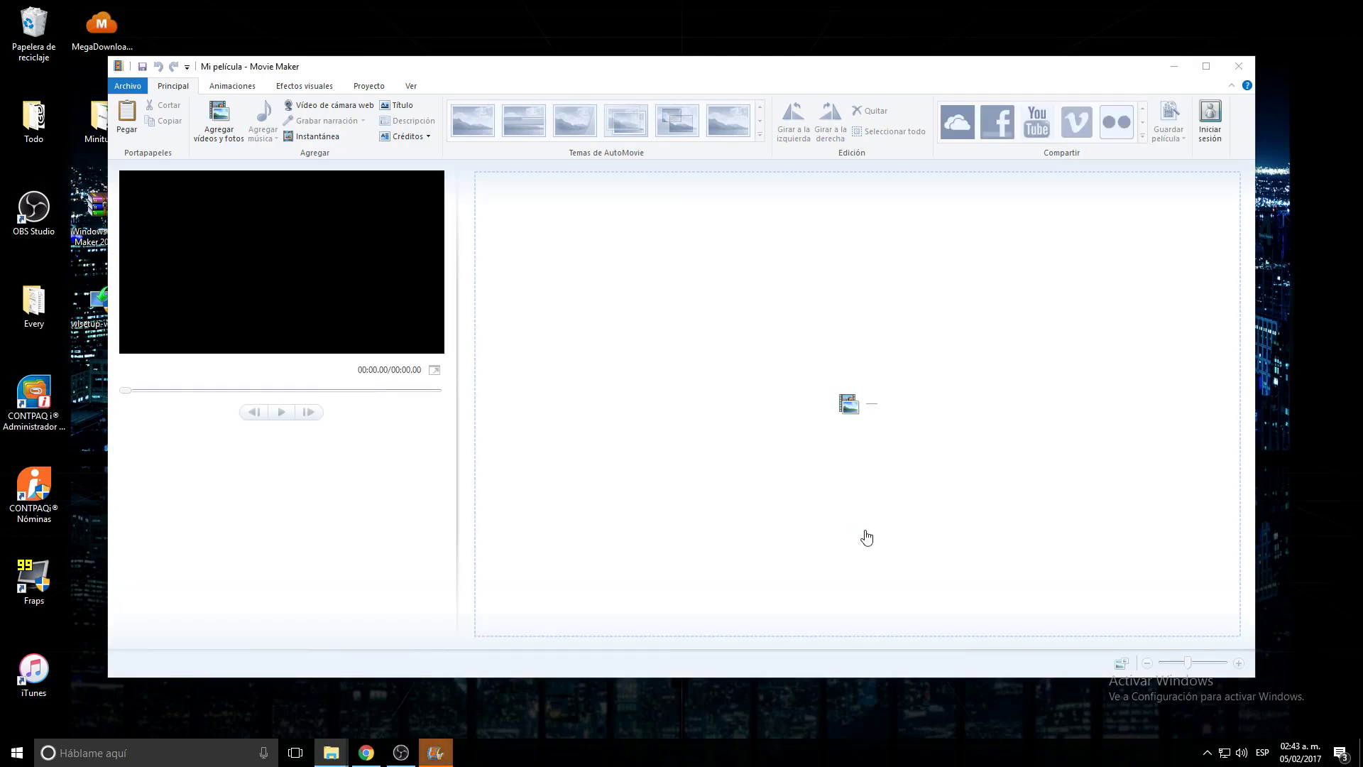
# Add the 4k Video Downloader, Adobe edge animate, AVS Video Converter and Bloquear intrusos images from the Minituras folder to the Movie Maker project
pyautogui.moveTo(435, 76); pyautogui.dragTo(609, 109)
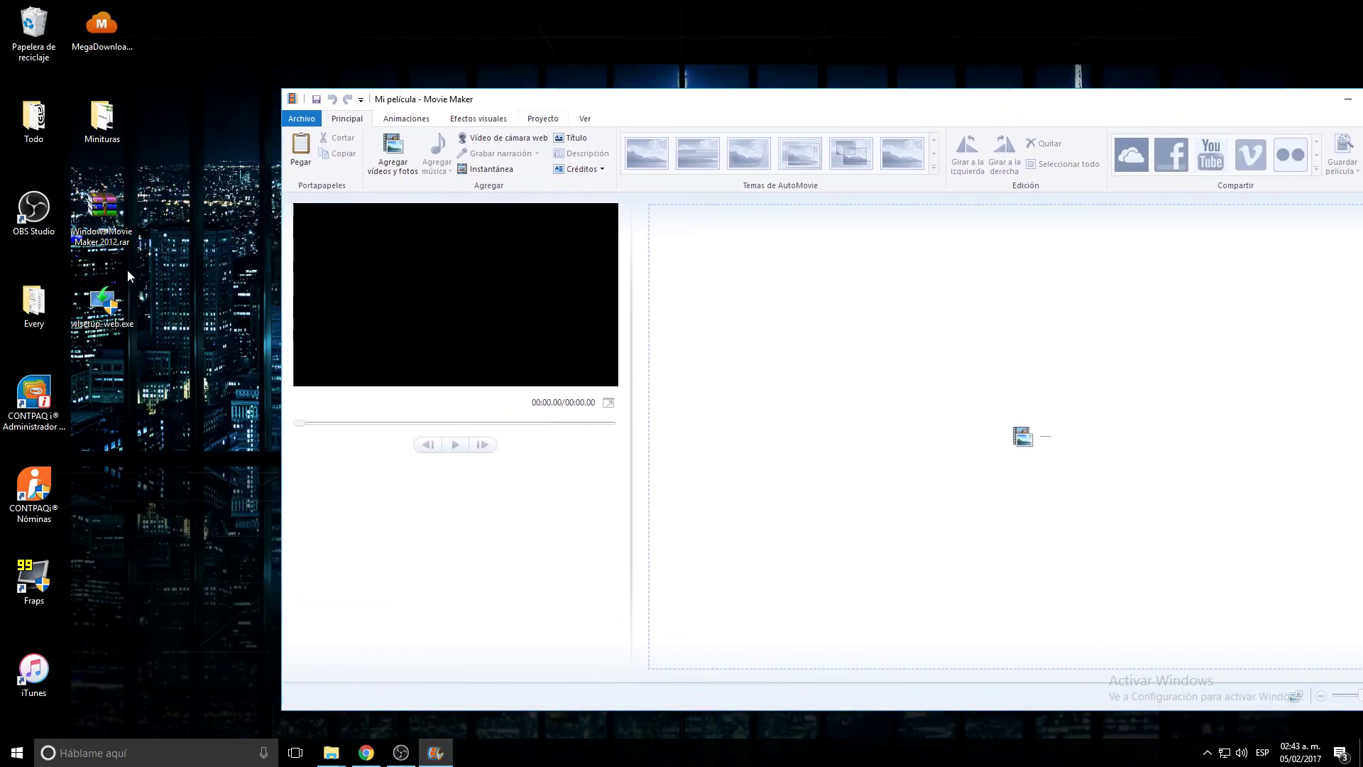
pyautogui.doubleClick(92, 142)
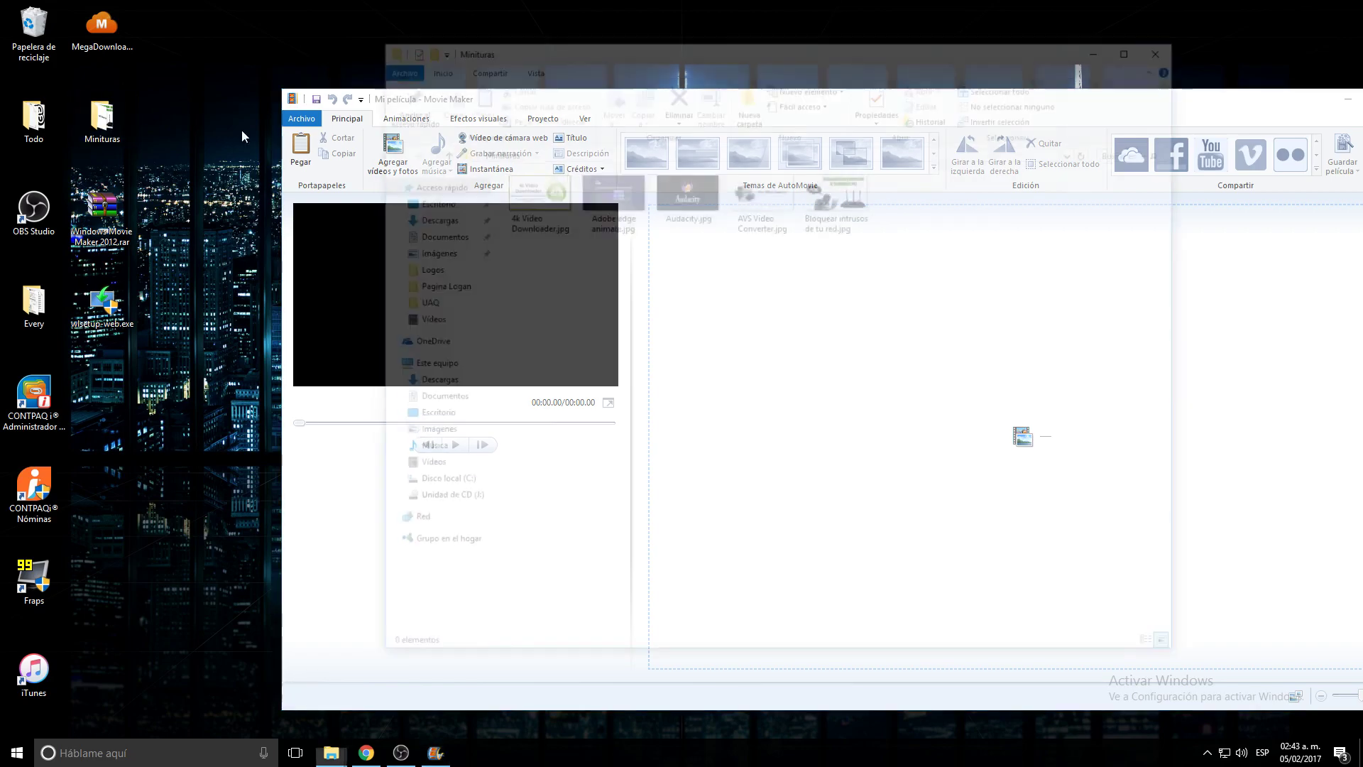
pyautogui.moveTo(681, 44); pyautogui.dragTo(241, 58)
pyautogui.moveTo(471, 249); pyautogui.dragTo(61, 186)
pyautogui.moveTo(170, 213); pyautogui.dragTo(949, 386)
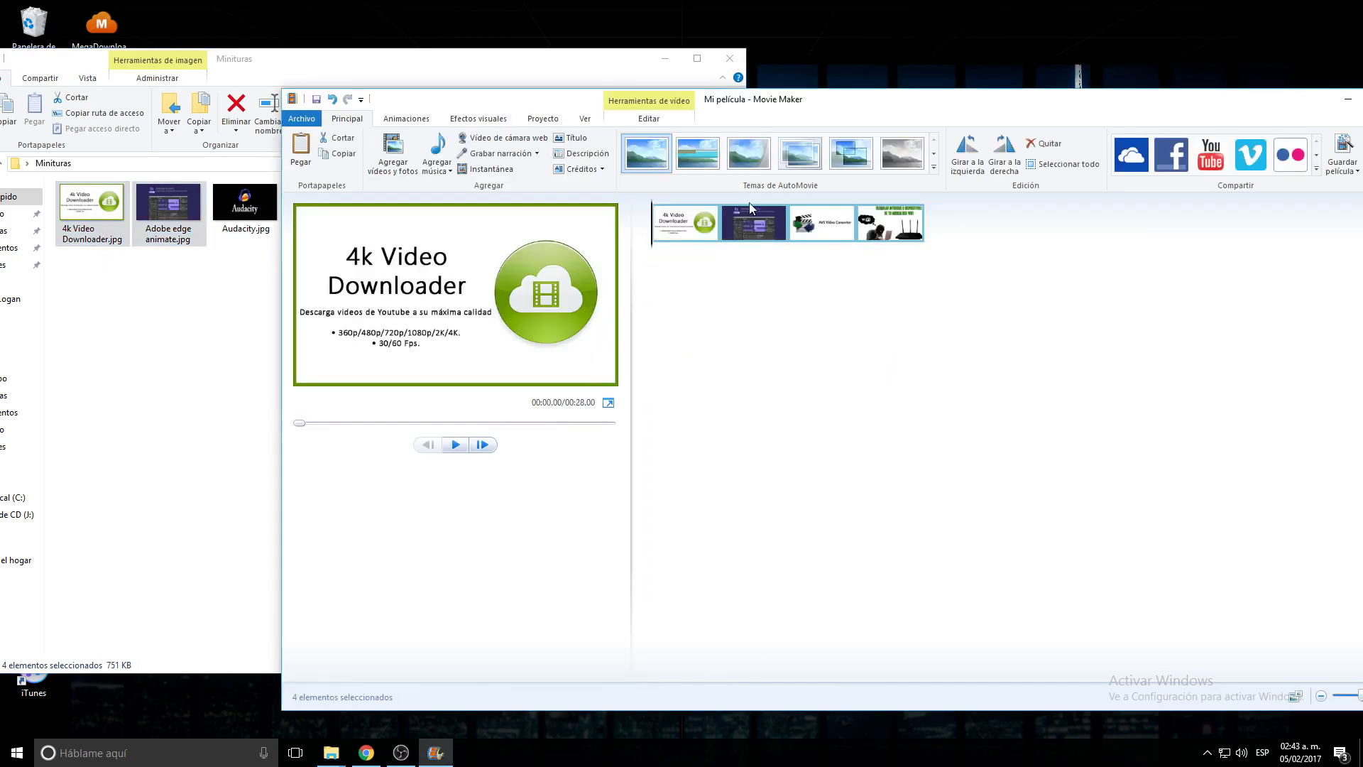
pyautogui.click(666, 58)
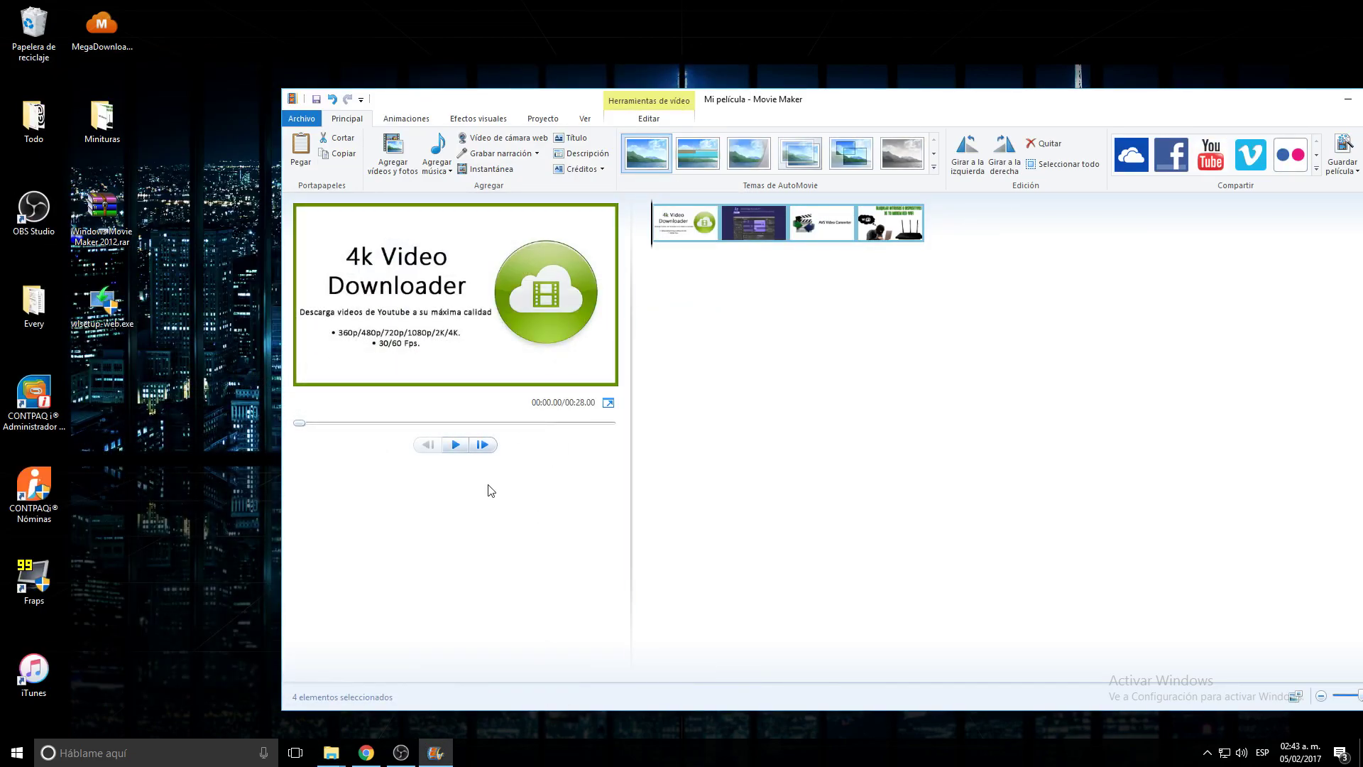
# Apply a wedge-shaped transition pointing right to all clips in the project
pyautogui.moveTo(299, 424); pyautogui.dragTo(453, 423)
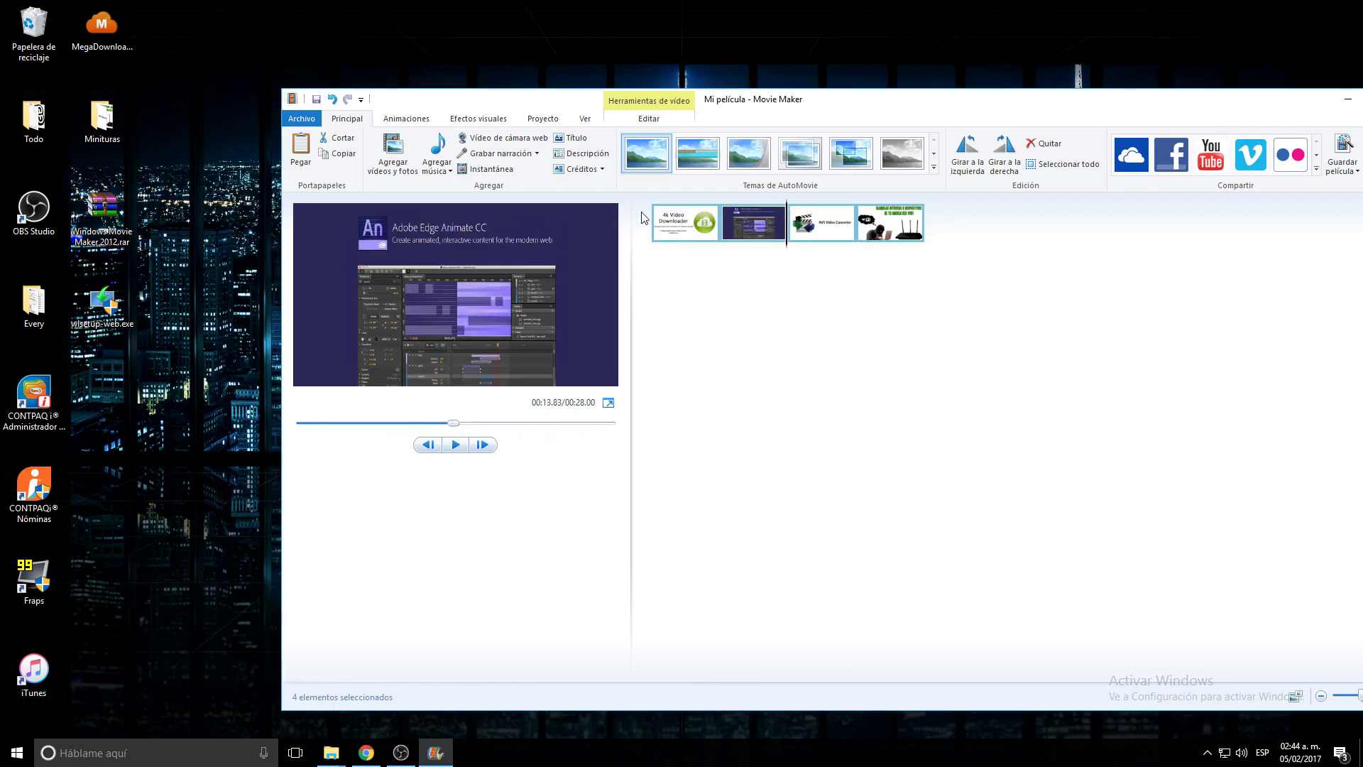
pyautogui.click(407, 121)
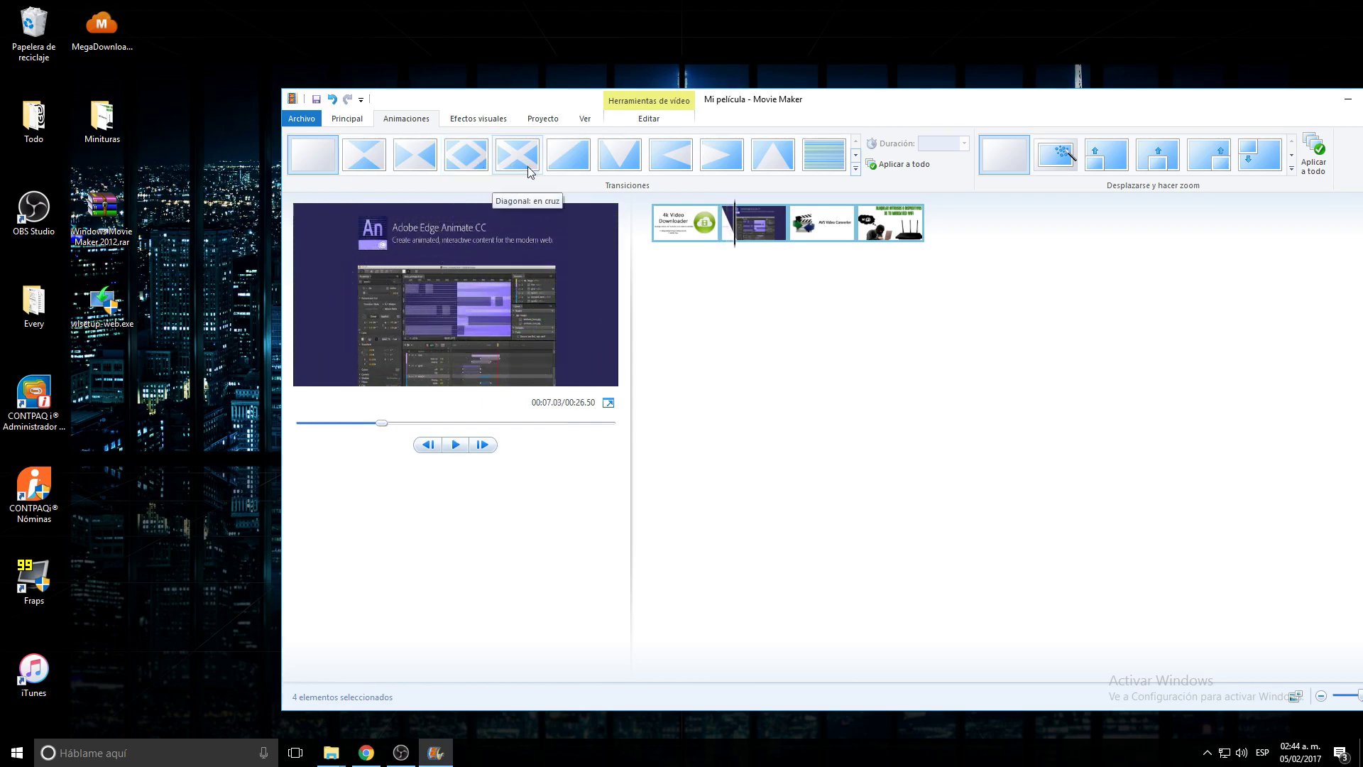
pyautogui.click(574, 157)
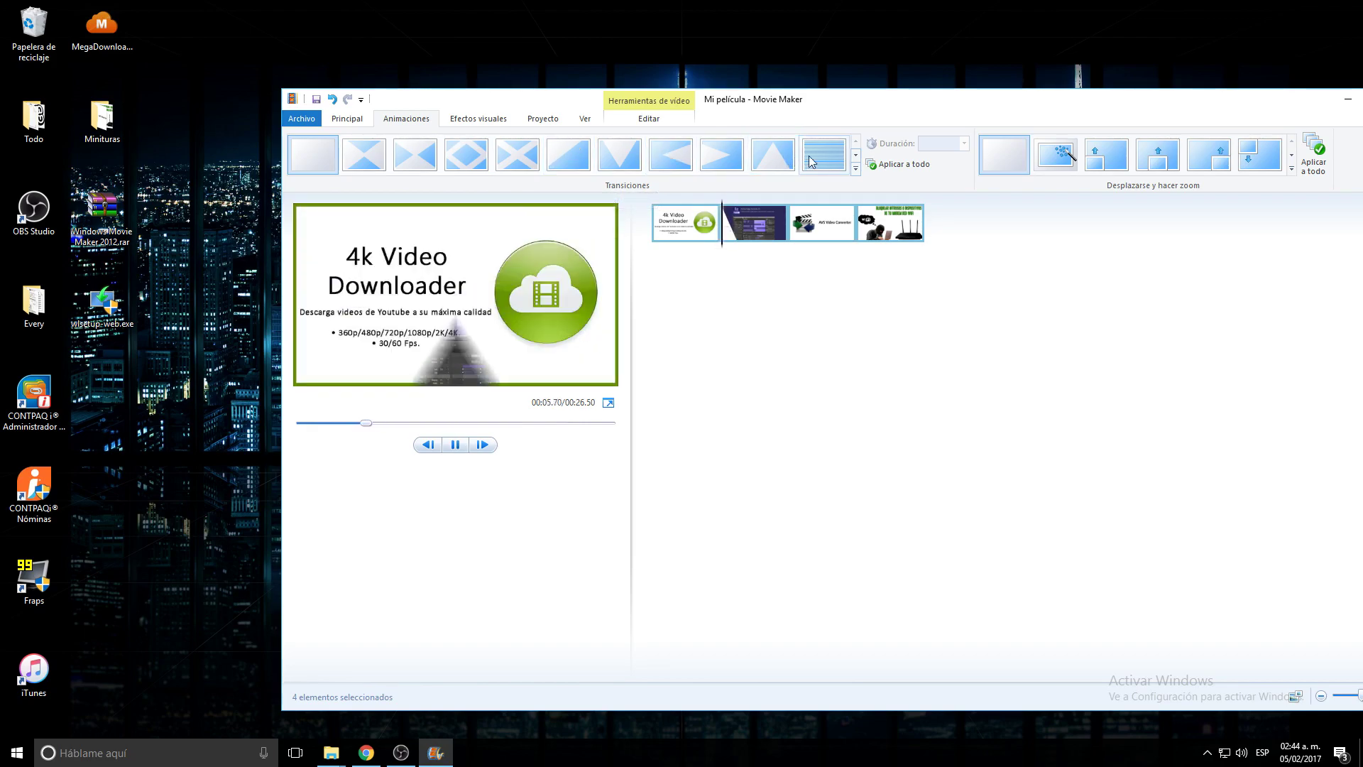
pyautogui.click(904, 164)
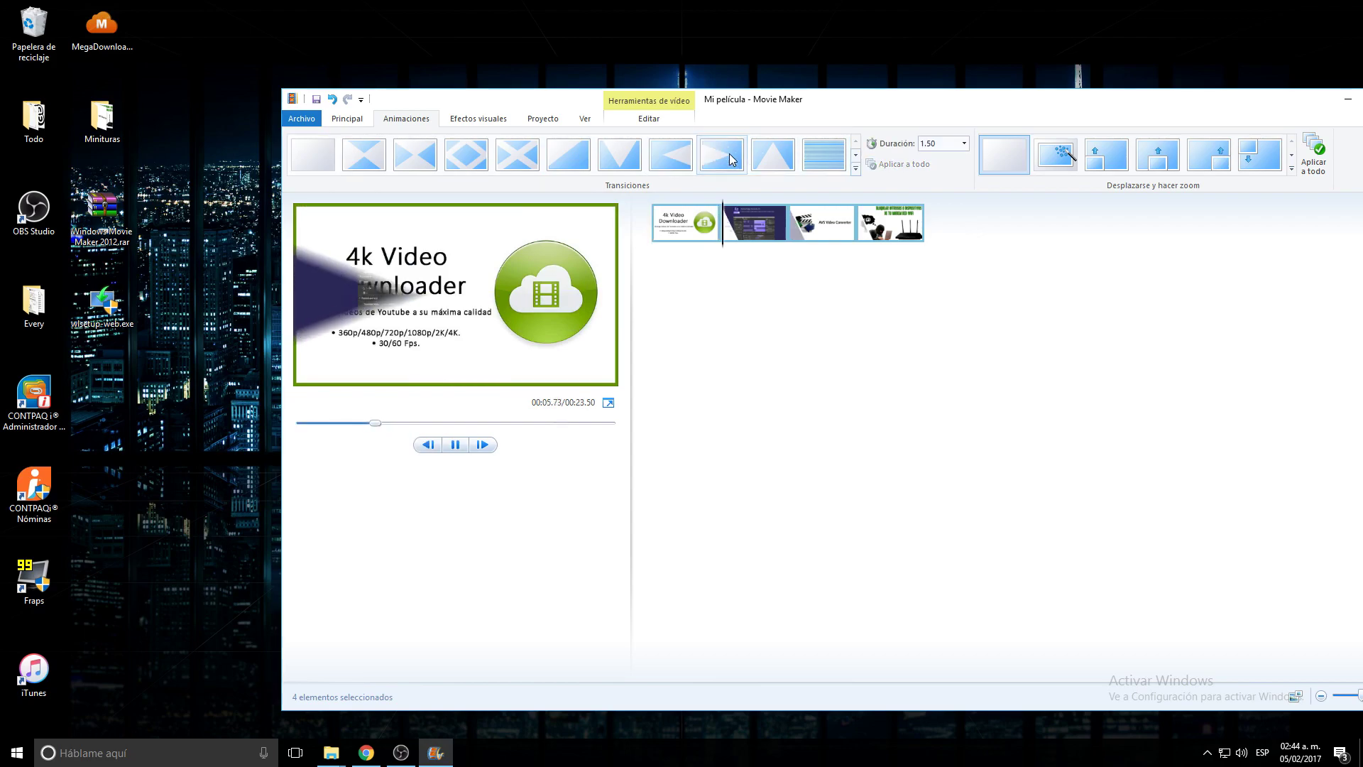
# Check the transition settings of the third and fourth clips, including the duration choices
pyautogui.click(808, 234)
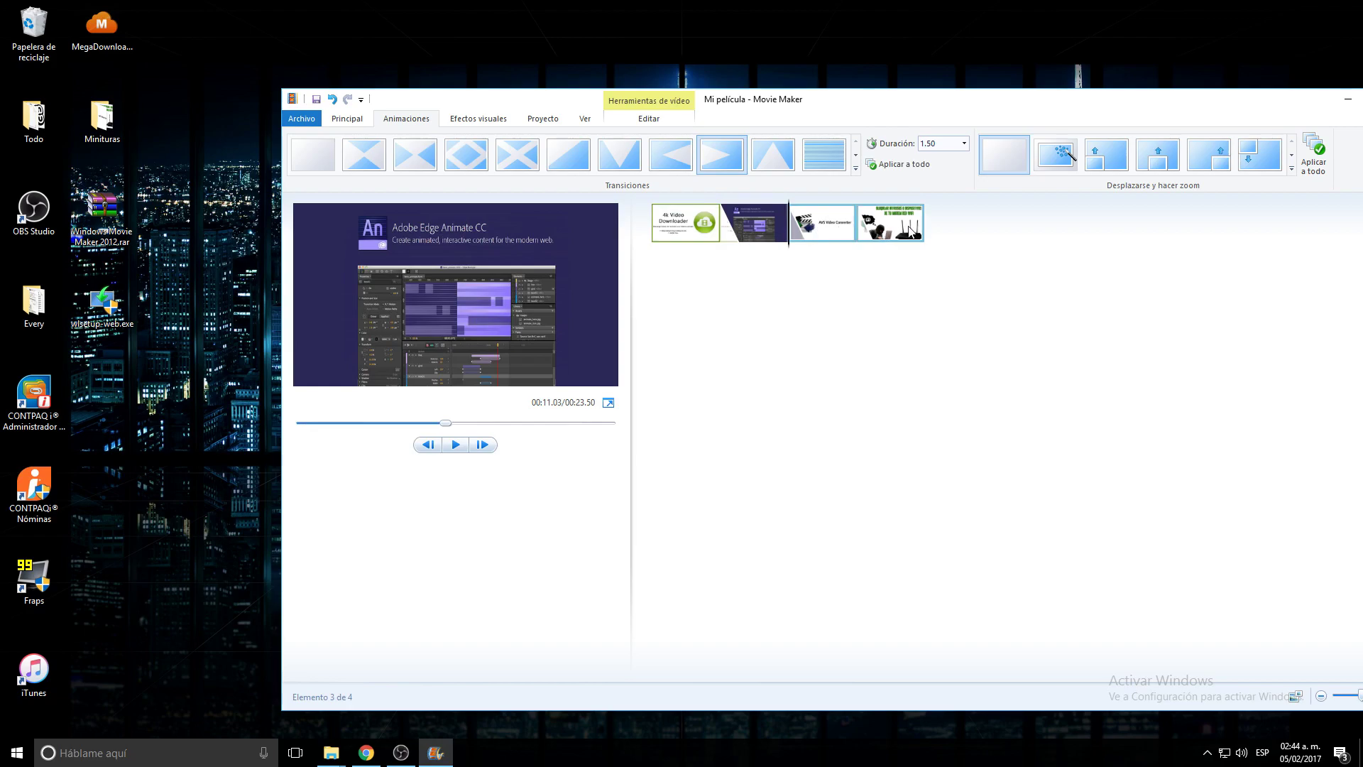
pyautogui.click(881, 233)
pyautogui.click(965, 147)
pyautogui.click(966, 147)
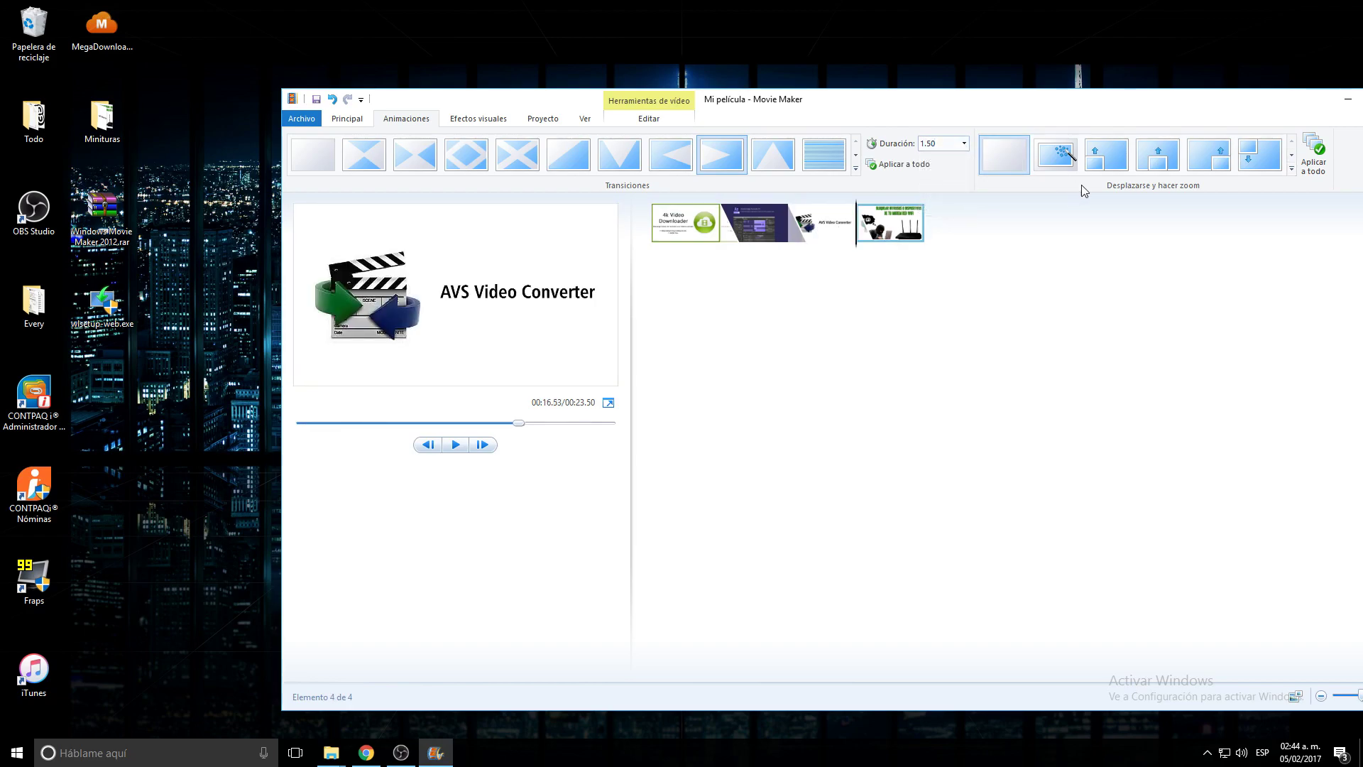
# Apply the red-and-yellow visual effect to the fourth clip and a light black-and-white effect to the AVS Video Converter clip
pyautogui.click(477, 120)
pyautogui.click(525, 160)
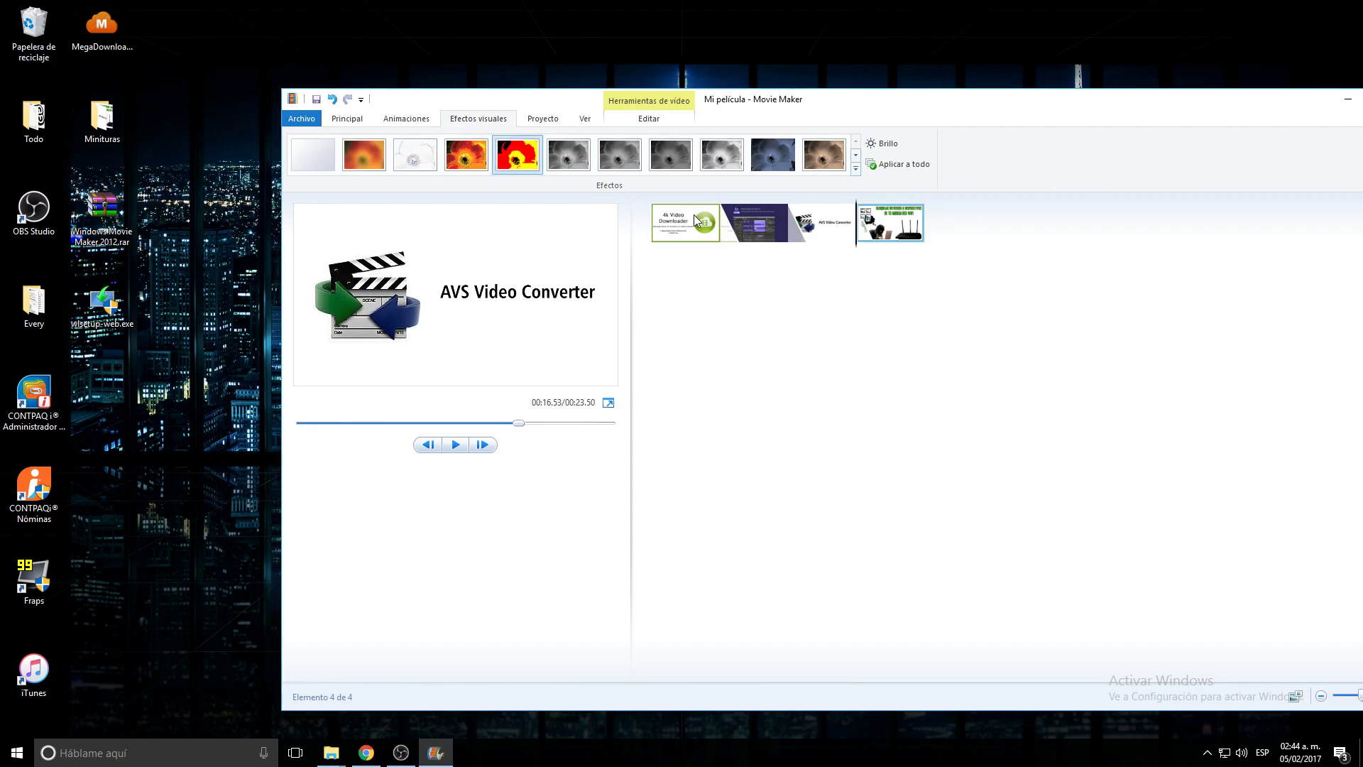
pyautogui.click(806, 229)
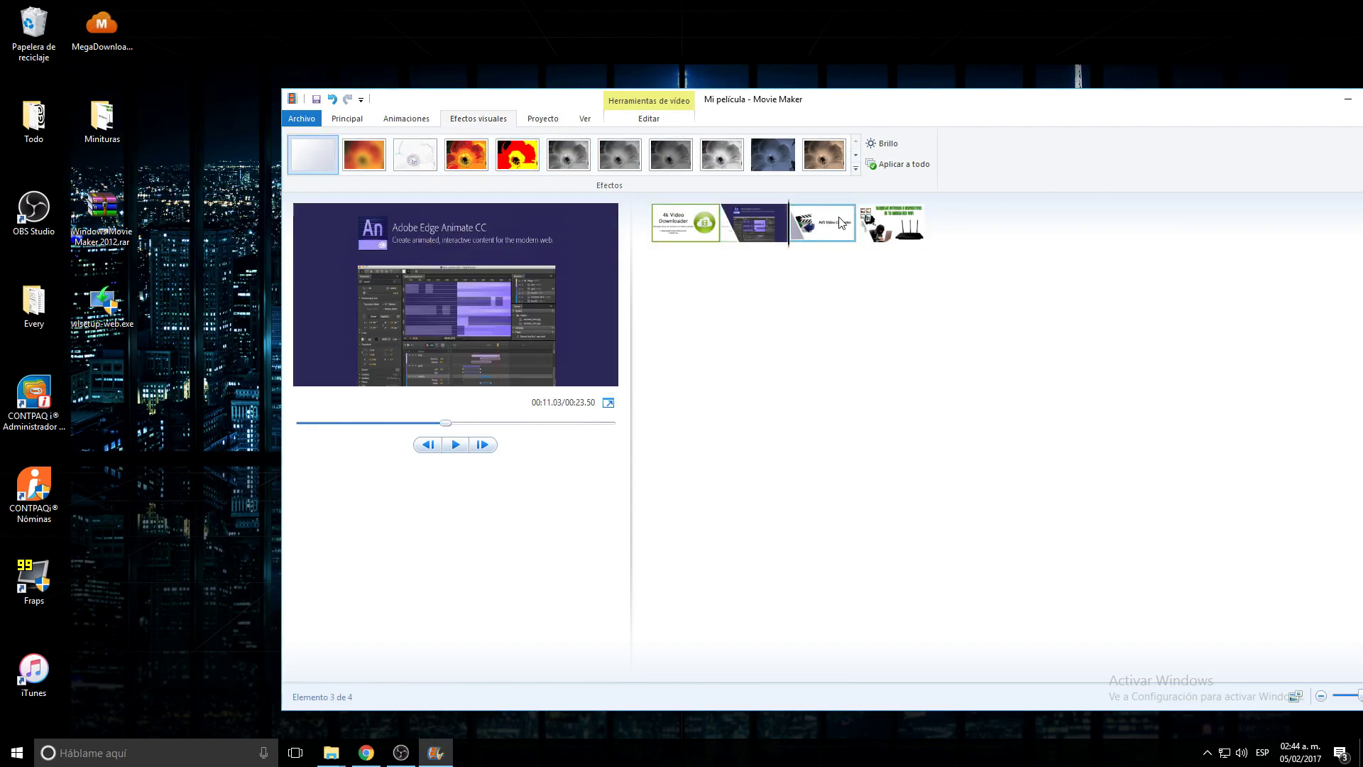
pyautogui.click(517, 154)
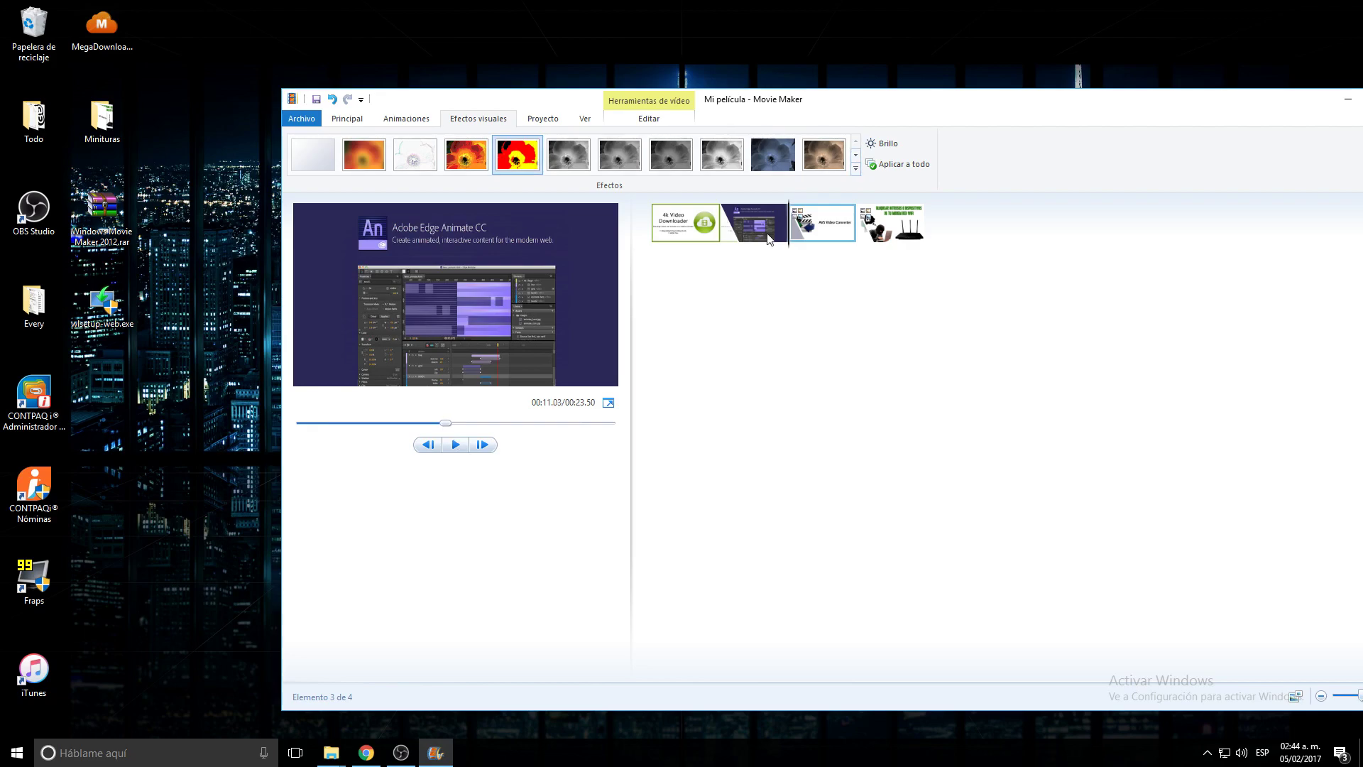
pyautogui.click(590, 160)
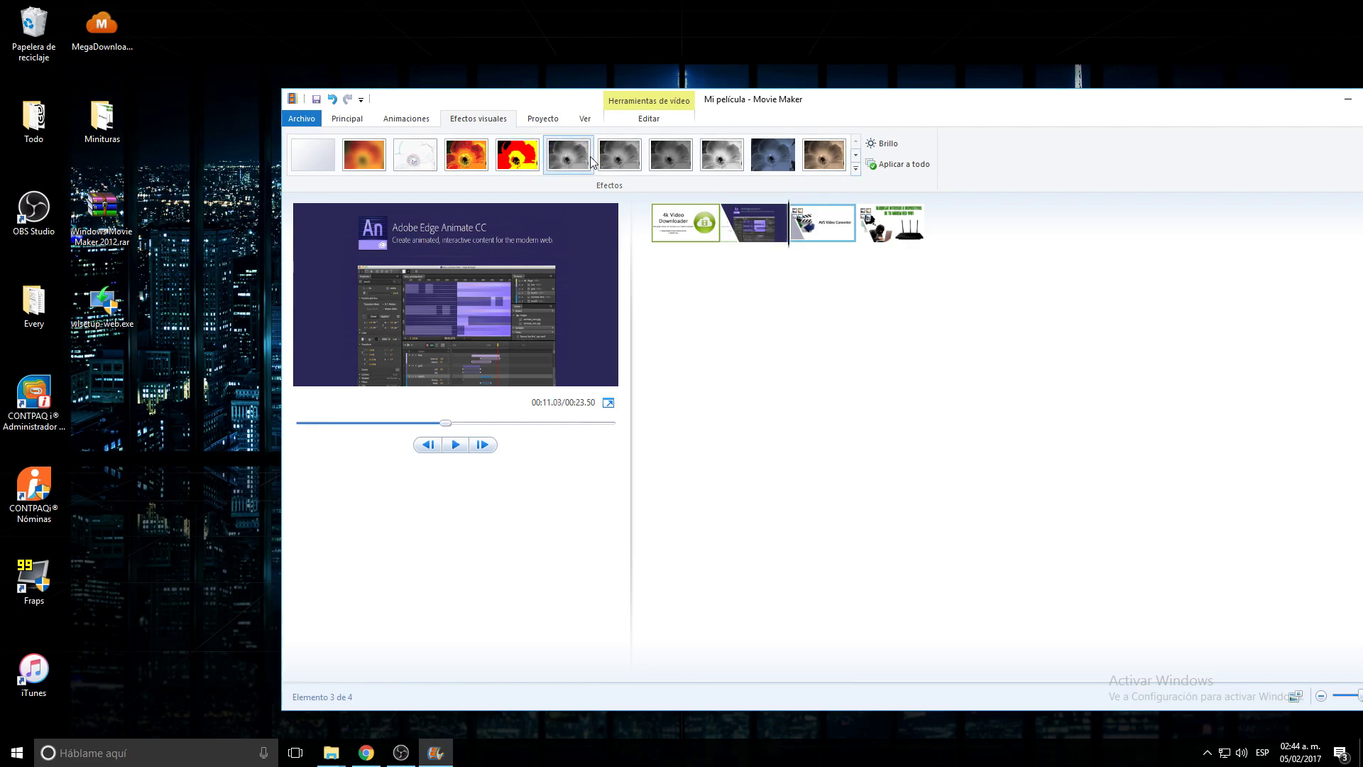
pyautogui.click(706, 156)
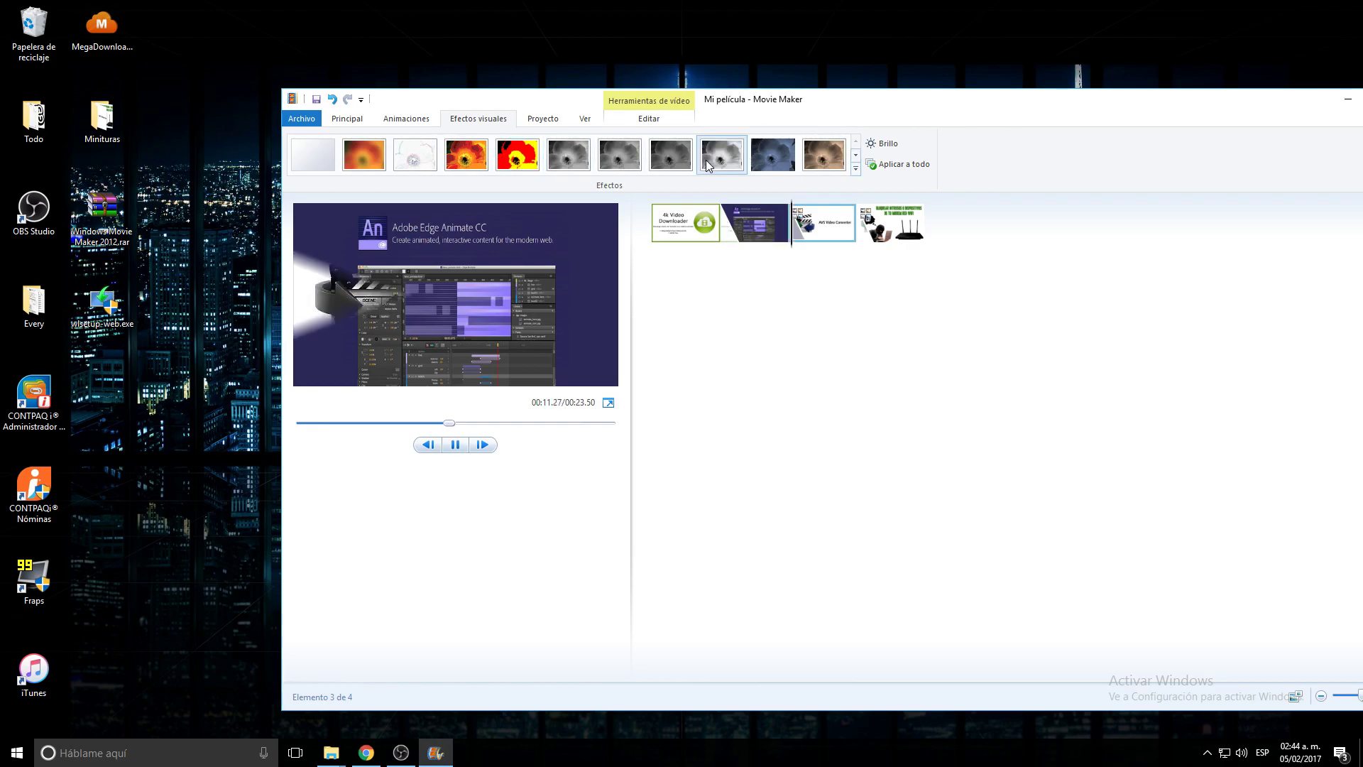
pyautogui.click(543, 118)
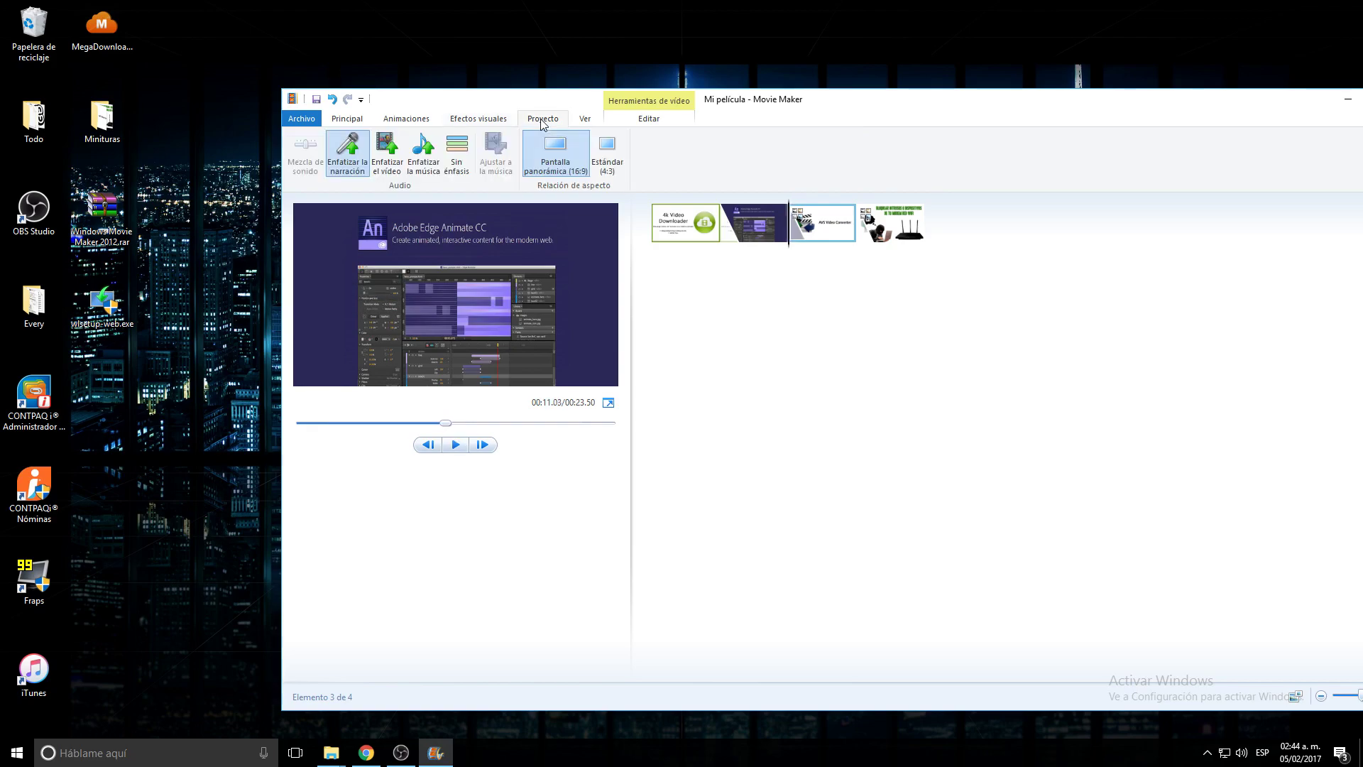
pyautogui.click(501, 120)
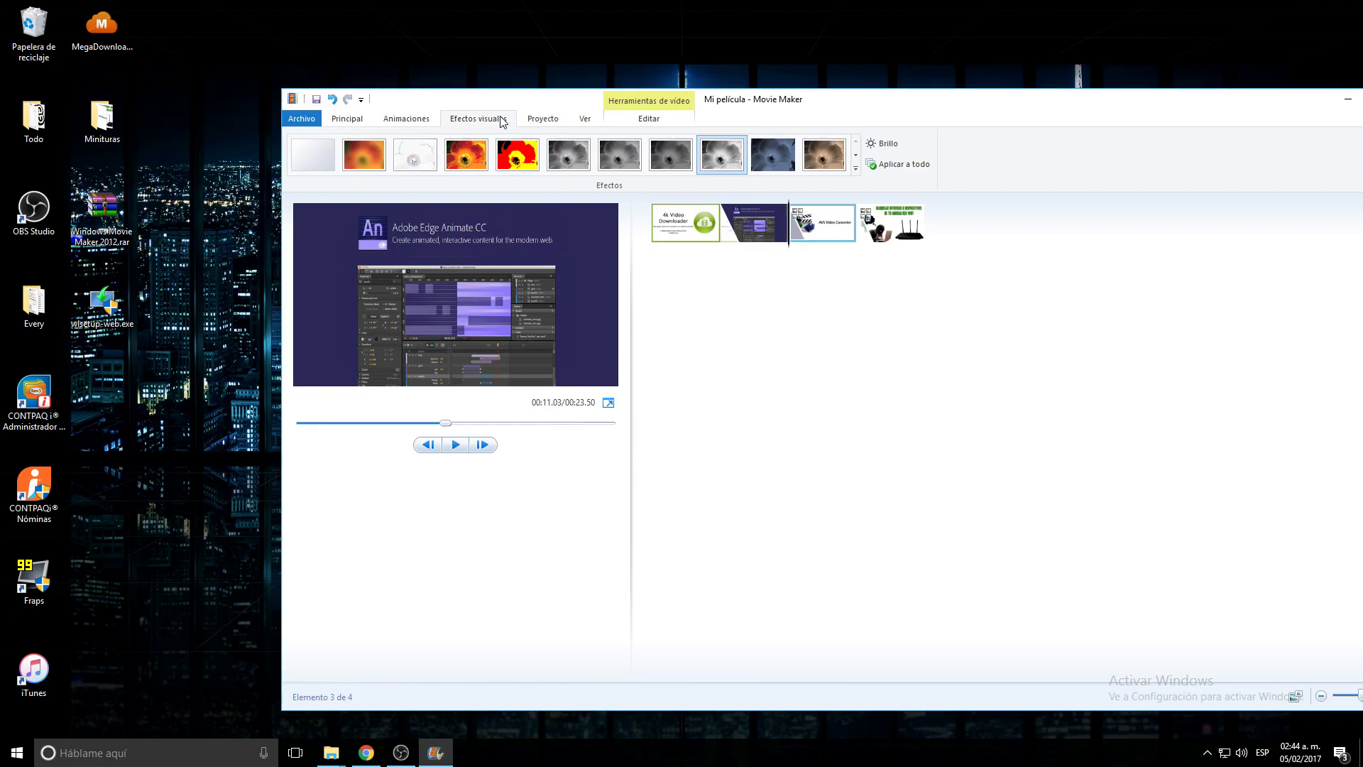
pyautogui.click(534, 122)
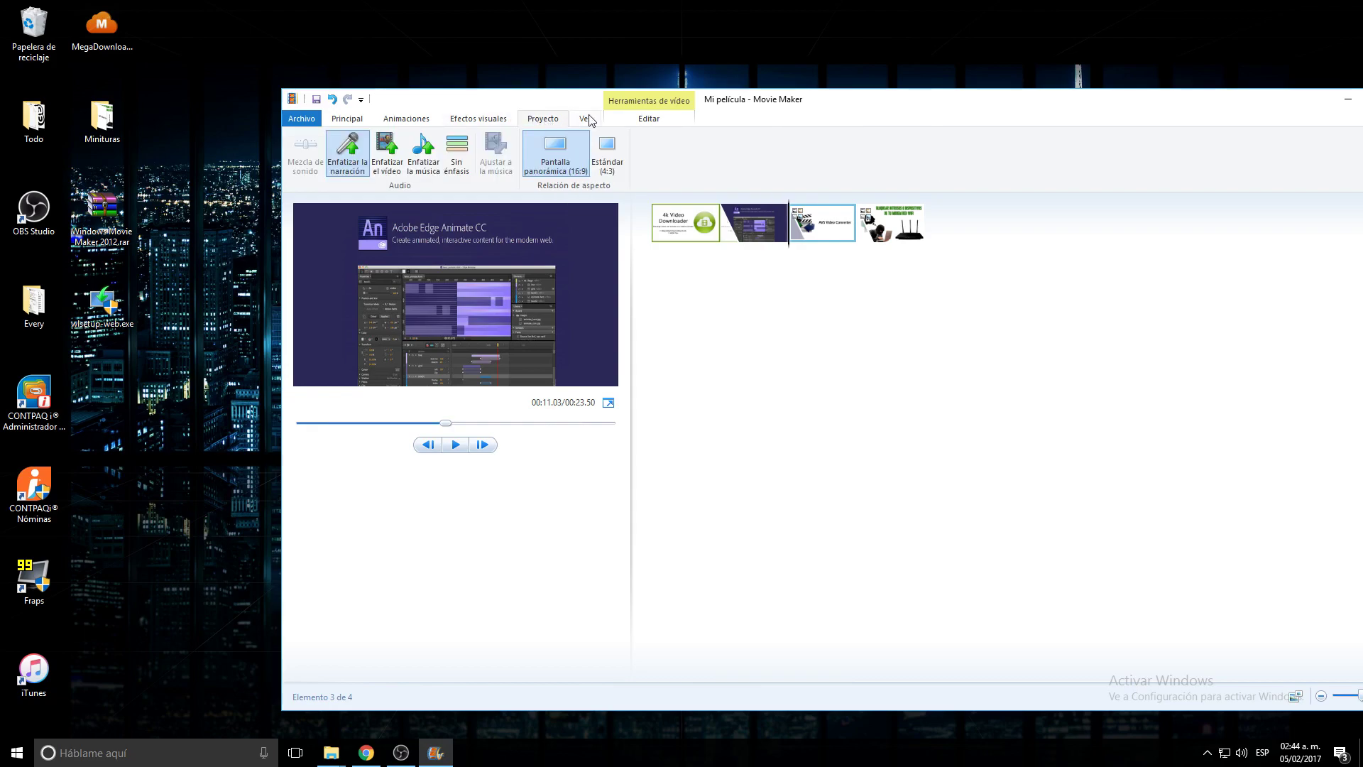
pyautogui.click(587, 121)
pyautogui.click(545, 122)
pyautogui.click(480, 122)
# Change the AVS Video Converter clip's transition to Diagonal: en cruz
pyautogui.click(398, 121)
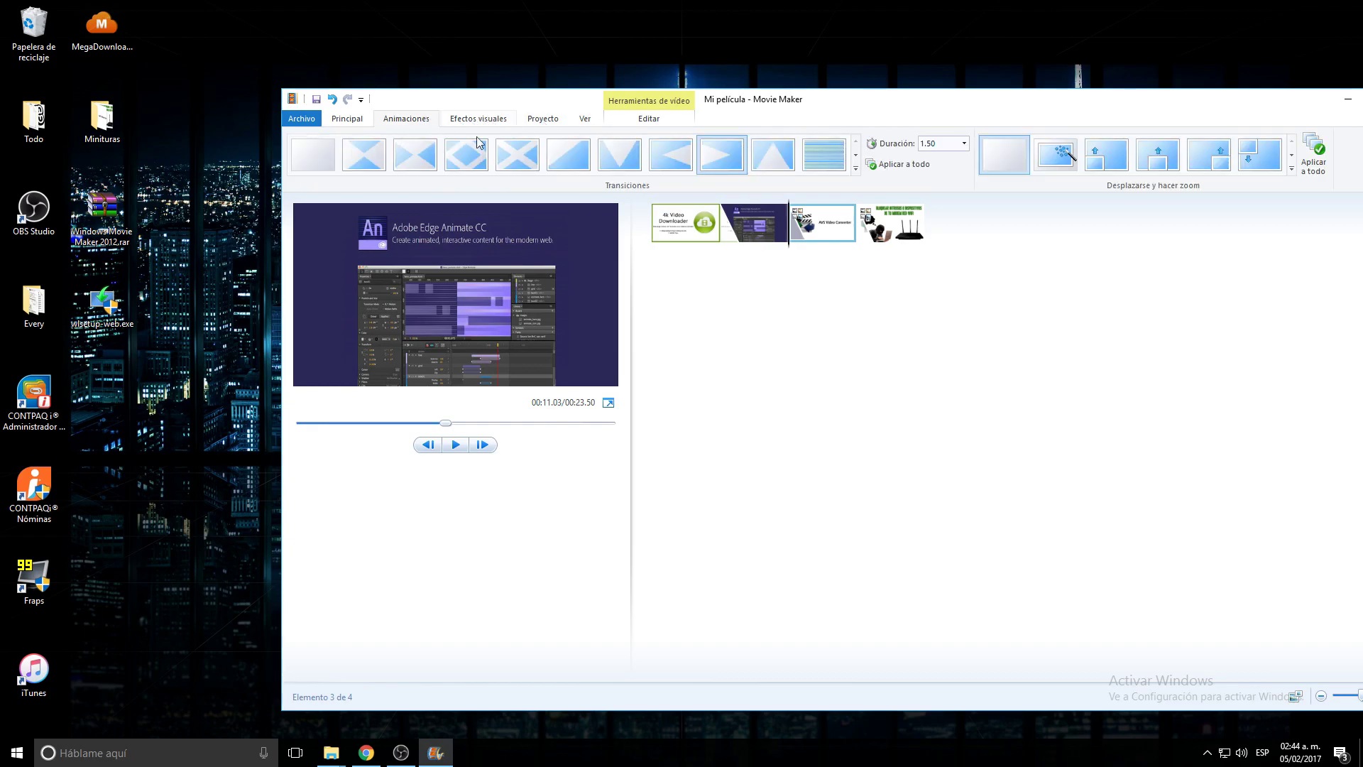
pyautogui.click(519, 161)
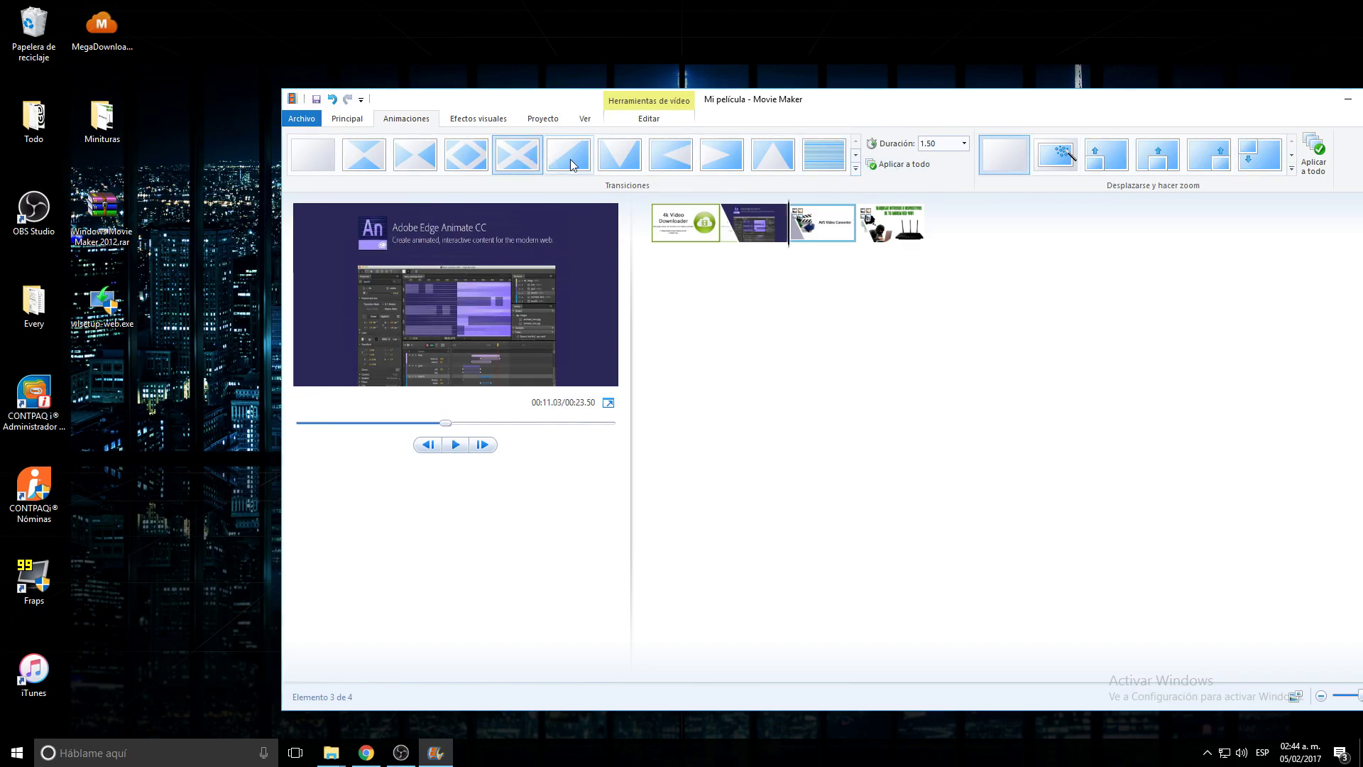
# Review the movie-saving presets for phones, tablets and websites, and start saving the movie with the Windows 8 (1080p) setting
pyautogui.click(303, 120)
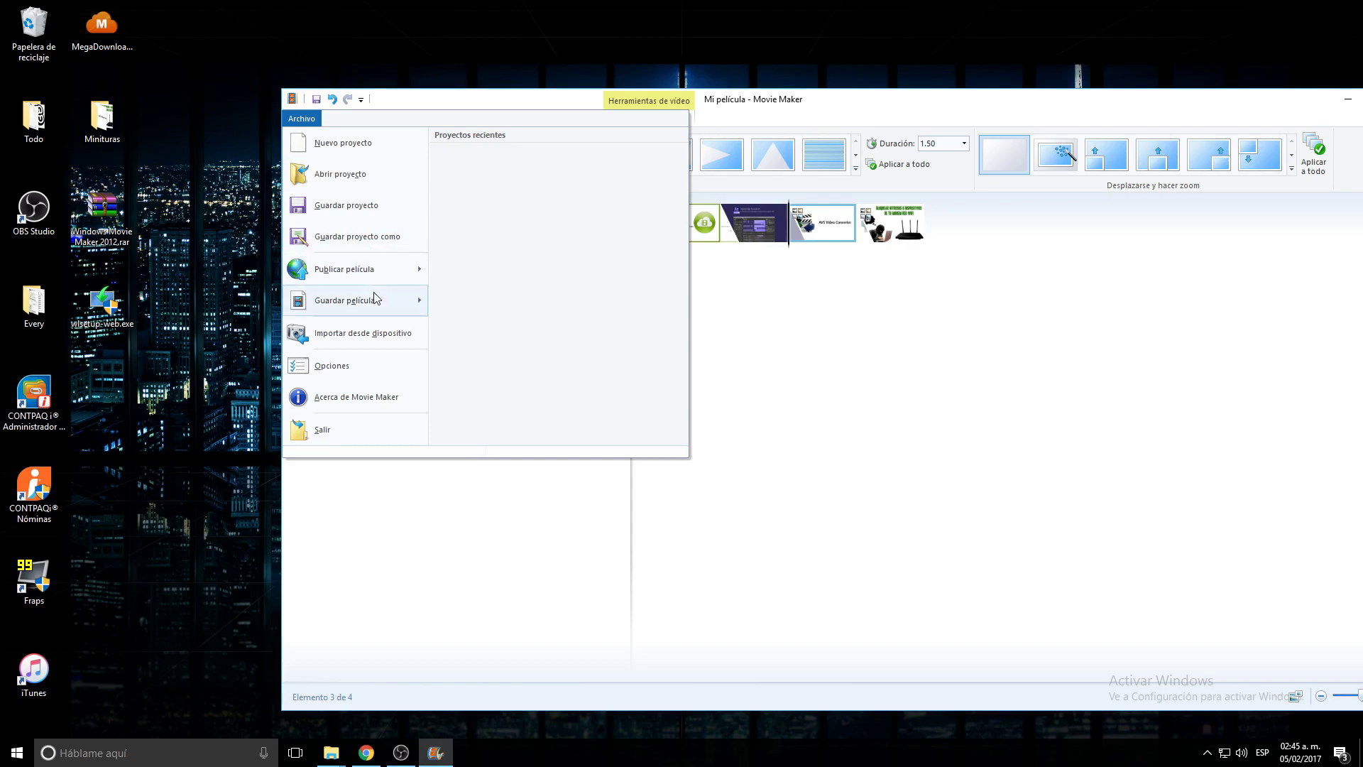
pyautogui.moveTo(399, 305)
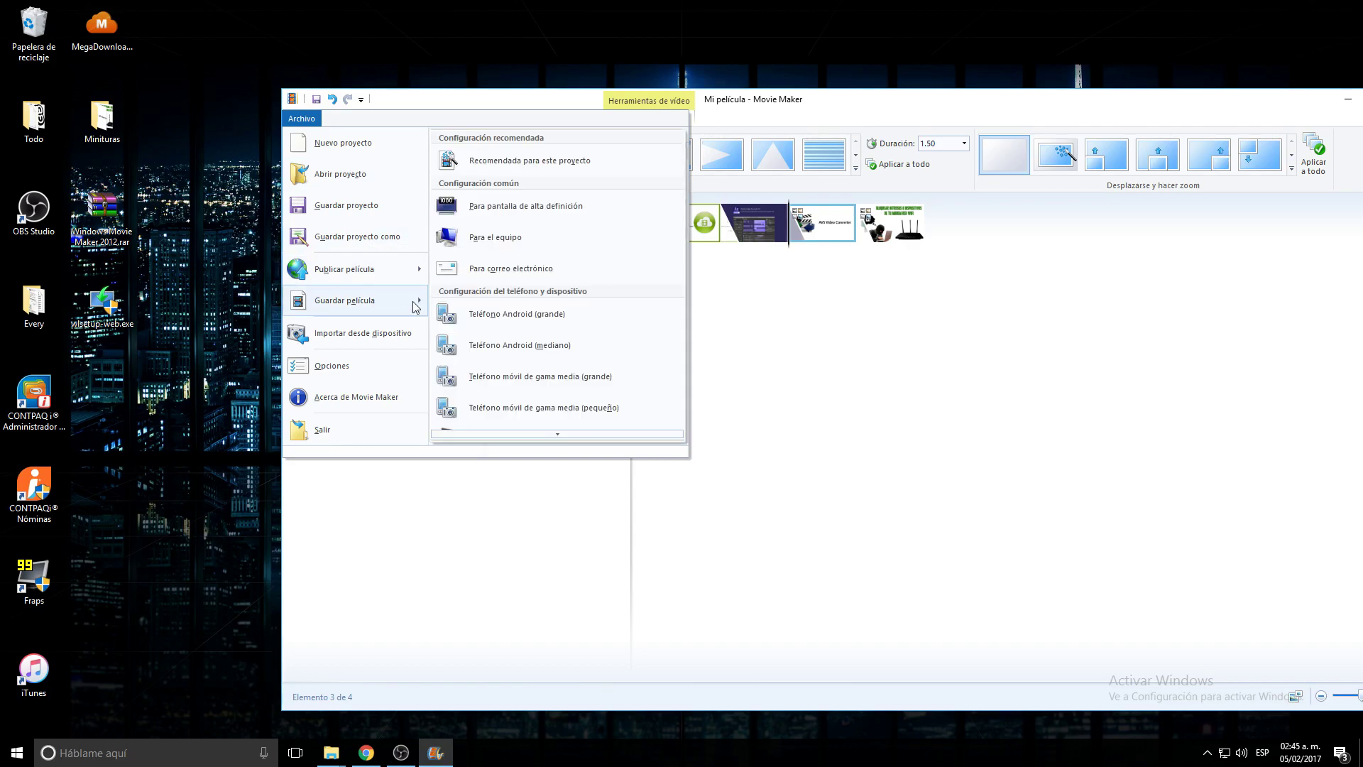
pyautogui.scroll(-2, 537, 291)
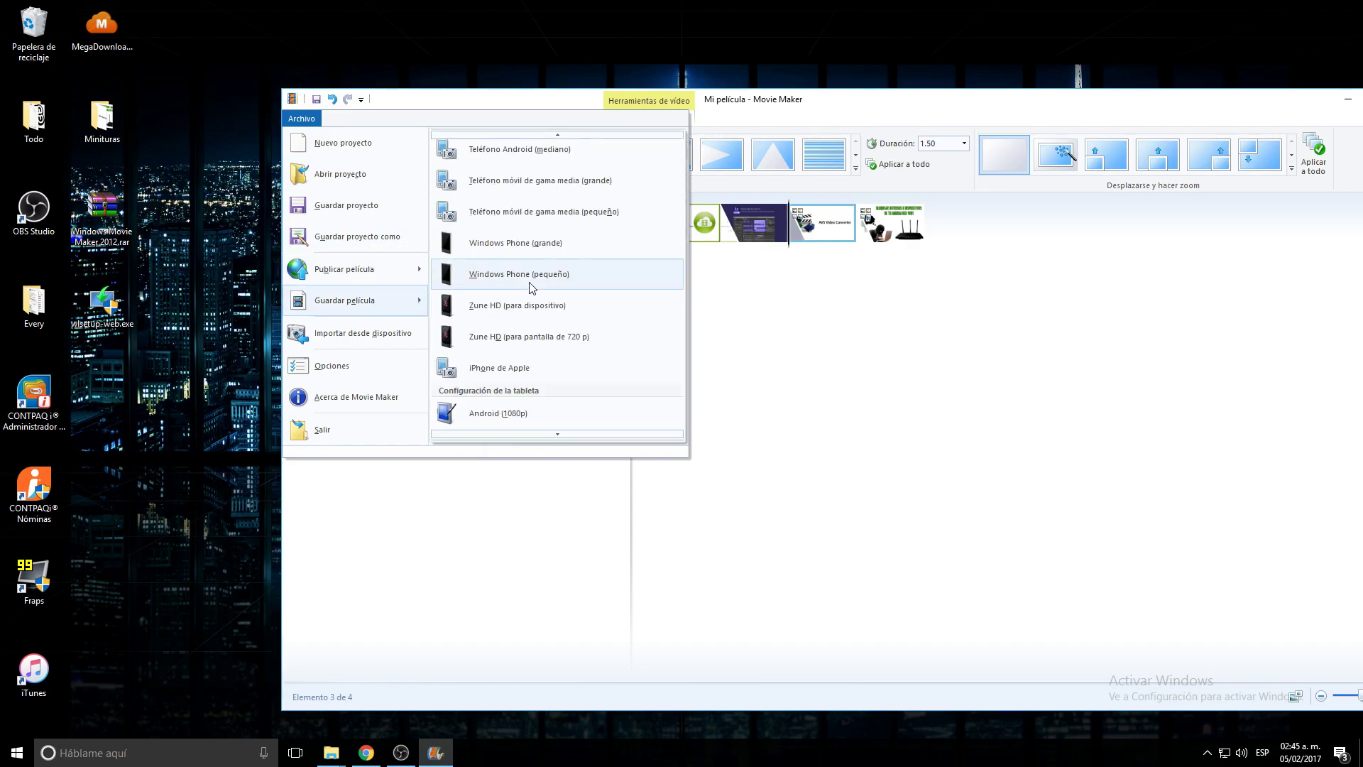
pyautogui.scroll(1, 515, 273)
pyautogui.scroll(-1, 508, 266)
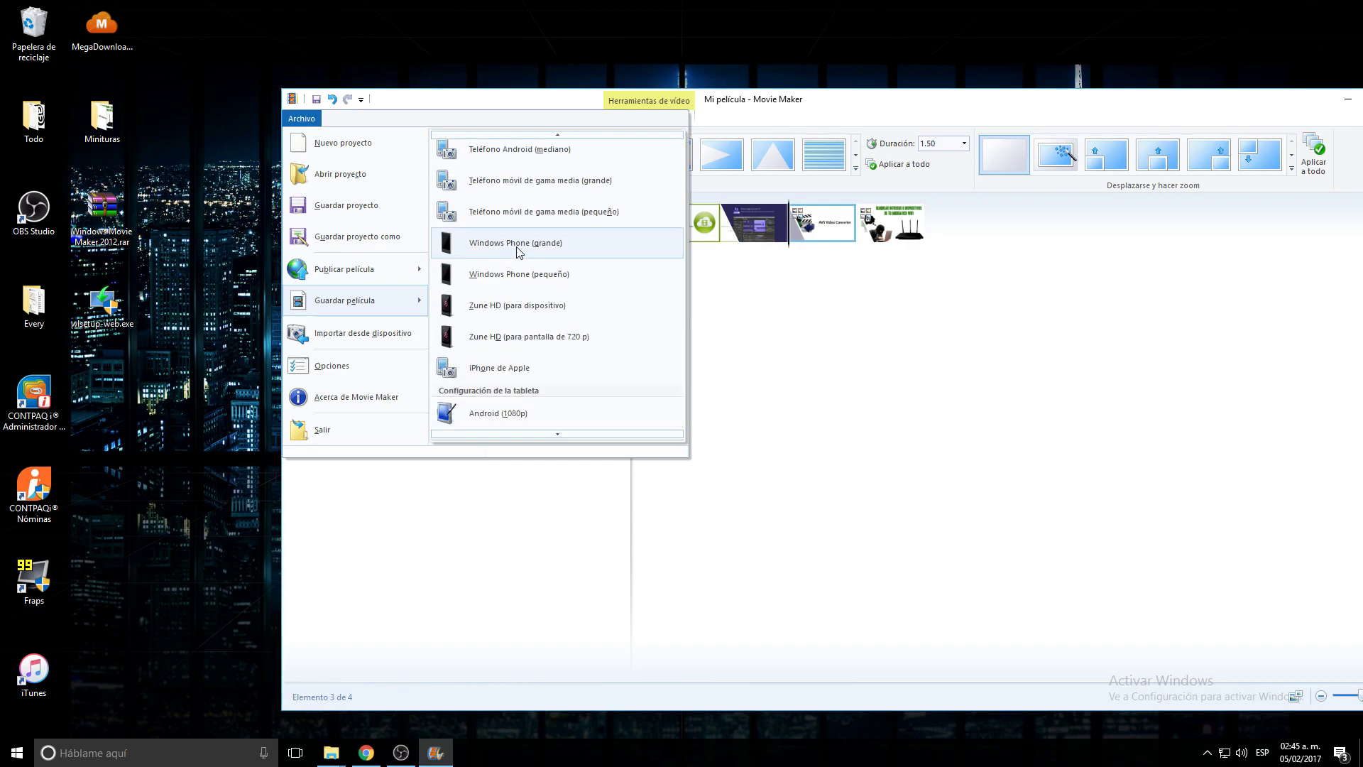
pyautogui.scroll(-2, 522, 248)
pyautogui.scroll(-2, 526, 263)
pyautogui.scroll(-1, 532, 284)
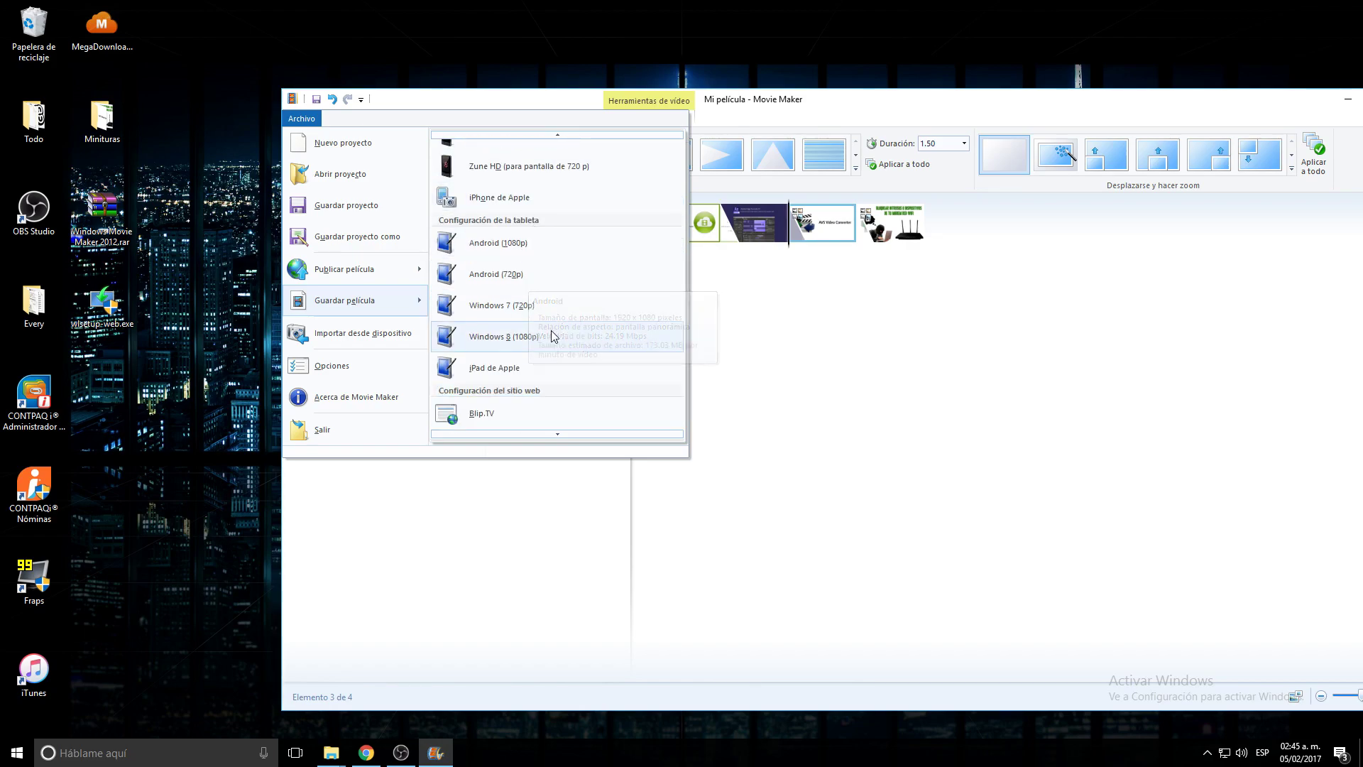
pyautogui.scroll(-2, 539, 319)
pyautogui.scroll(-6, 531, 305)
pyautogui.scroll(4, 534, 293)
pyautogui.scroll(3, 529, 284)
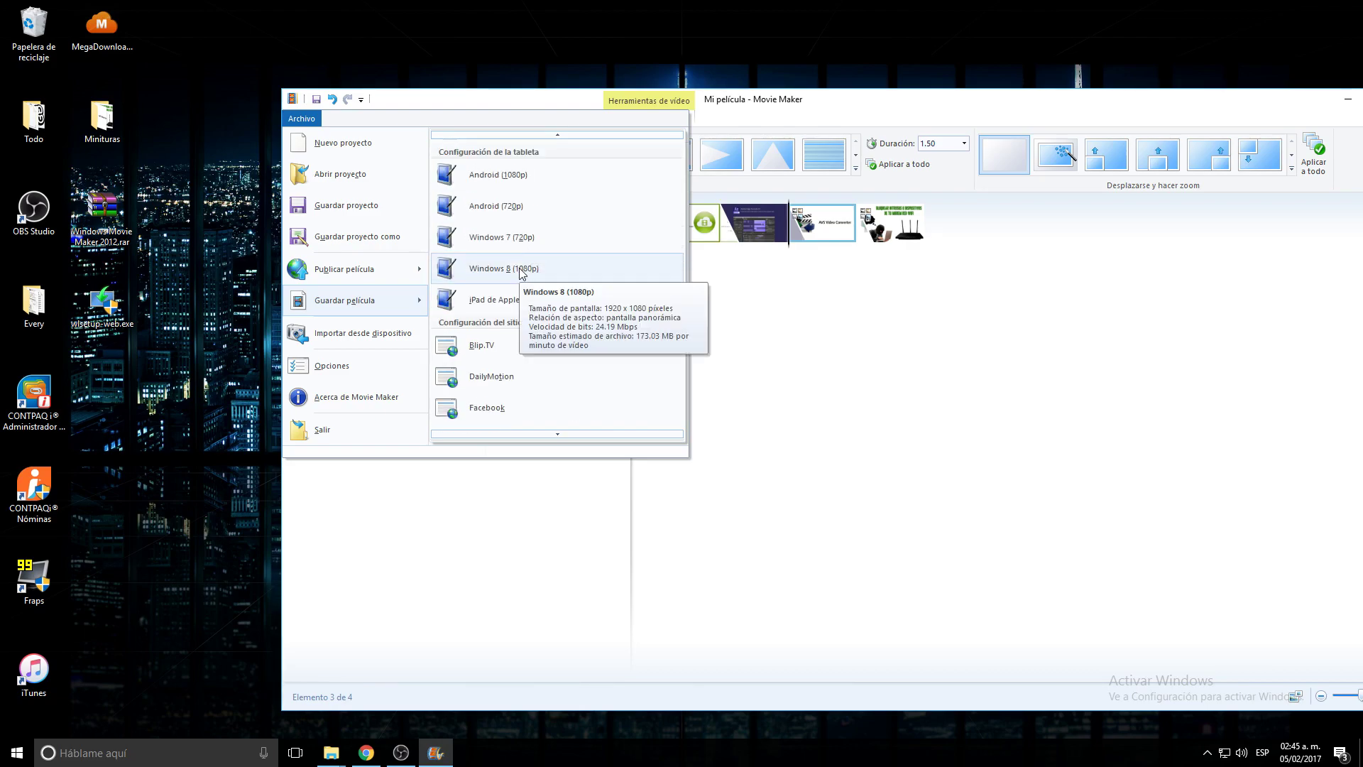
pyautogui.click(521, 269)
# Save the movie to the desktop (Escritorio) as Mi película.mp4 in MPEG-4/H.264 format and close the completion dialog
pyautogui.moveTo(683, 99); pyautogui.dragTo(724, 106)
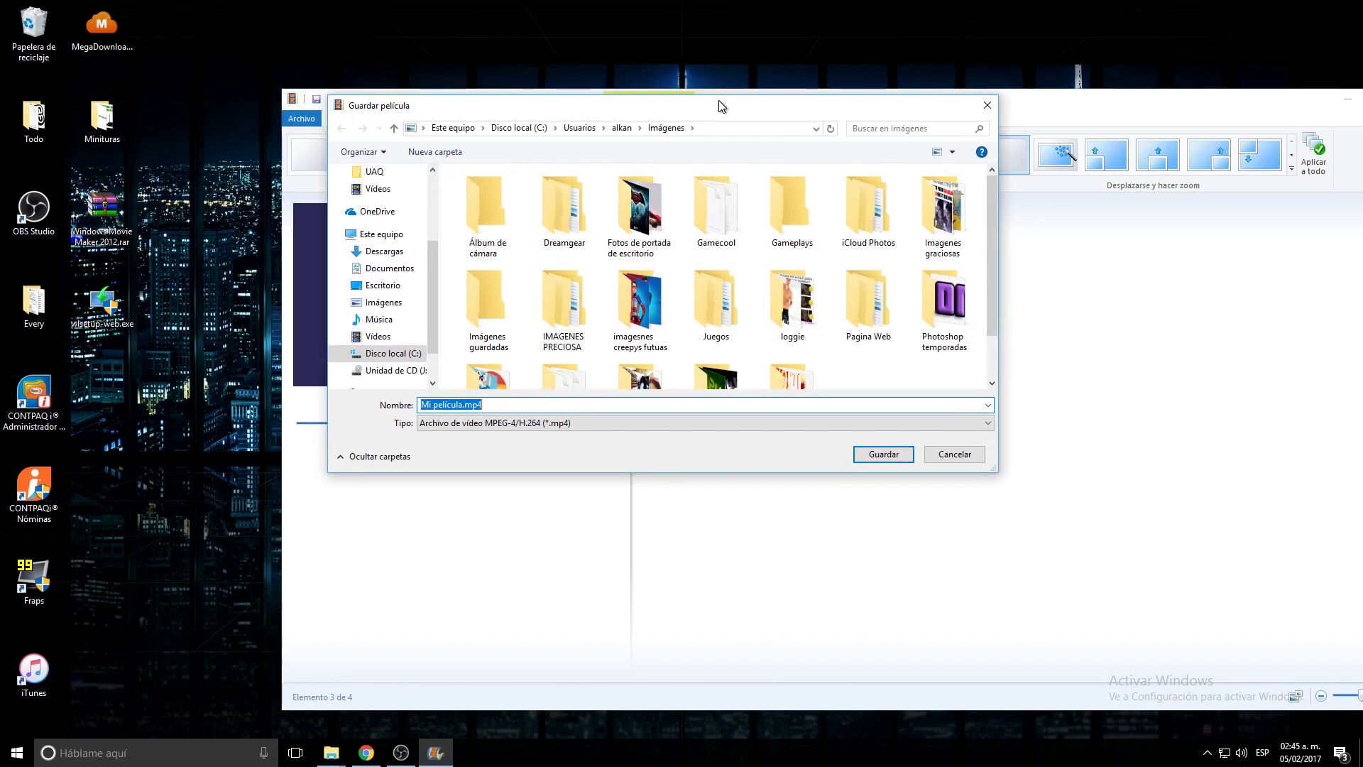
pyautogui.click(397, 290)
pyautogui.click(511, 404)
pyautogui.click(531, 423)
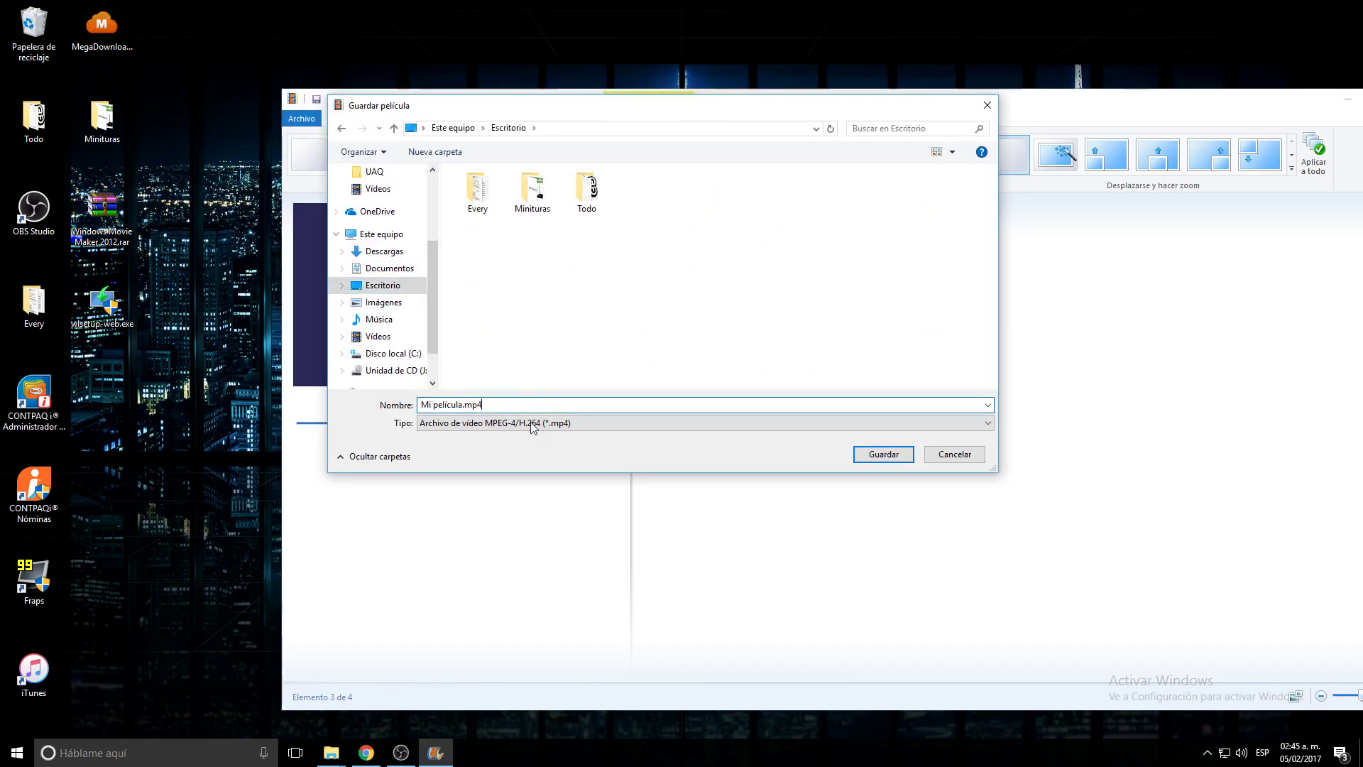
pyautogui.click(534, 436)
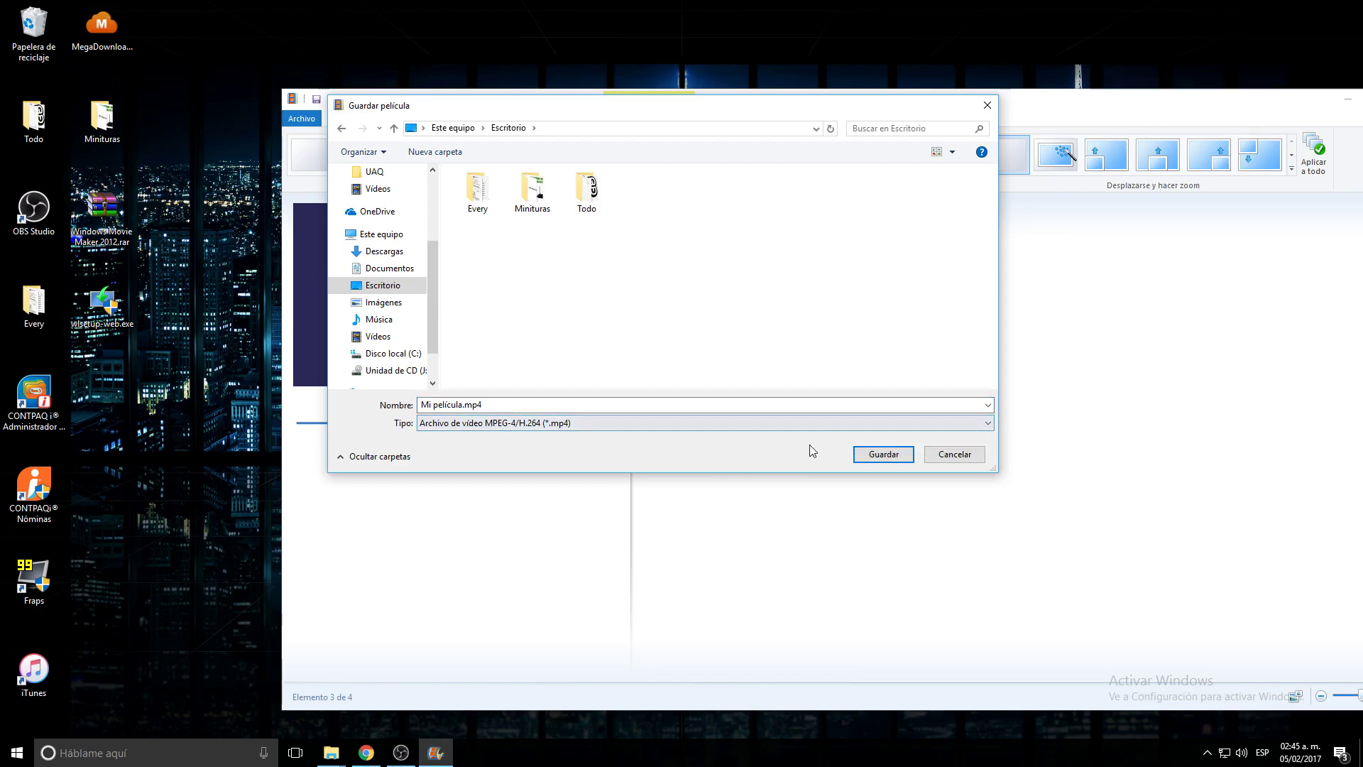
pyautogui.click(884, 454)
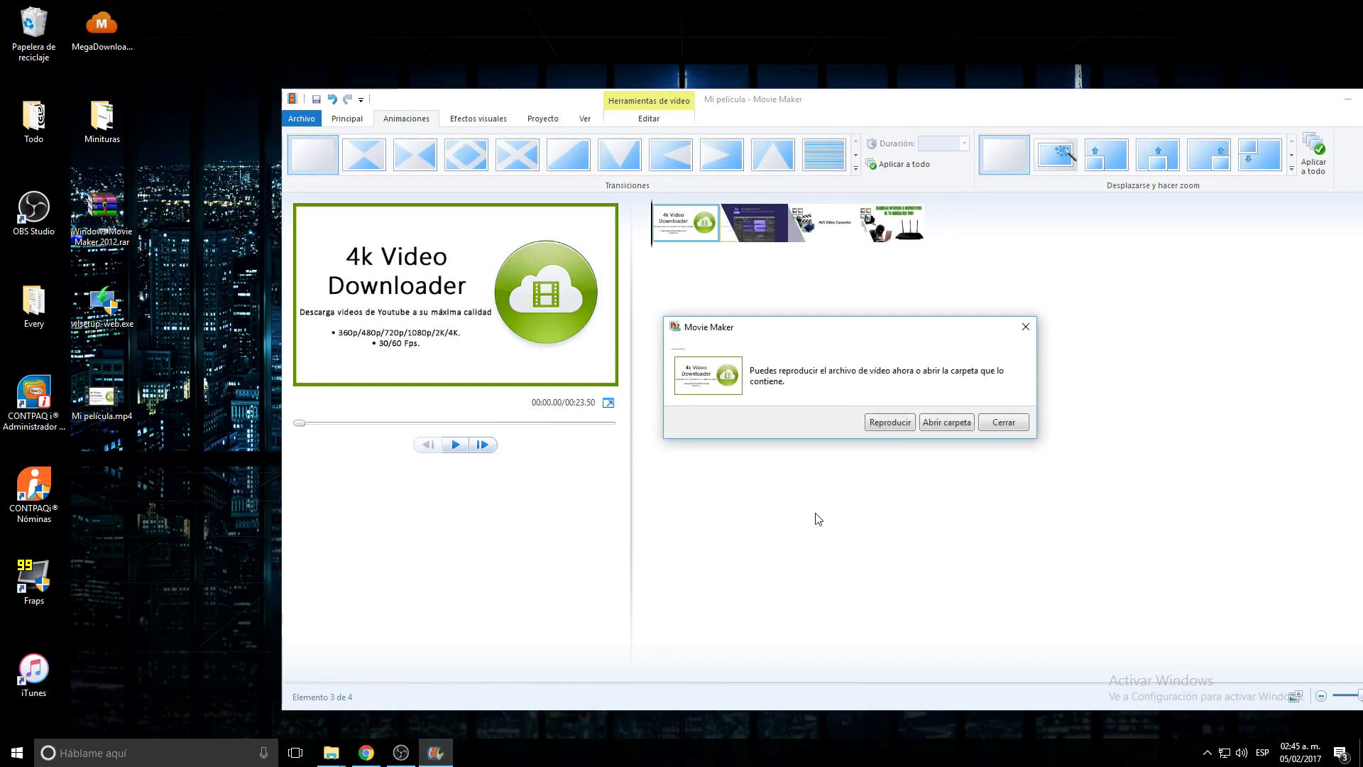
pyautogui.click(995, 427)
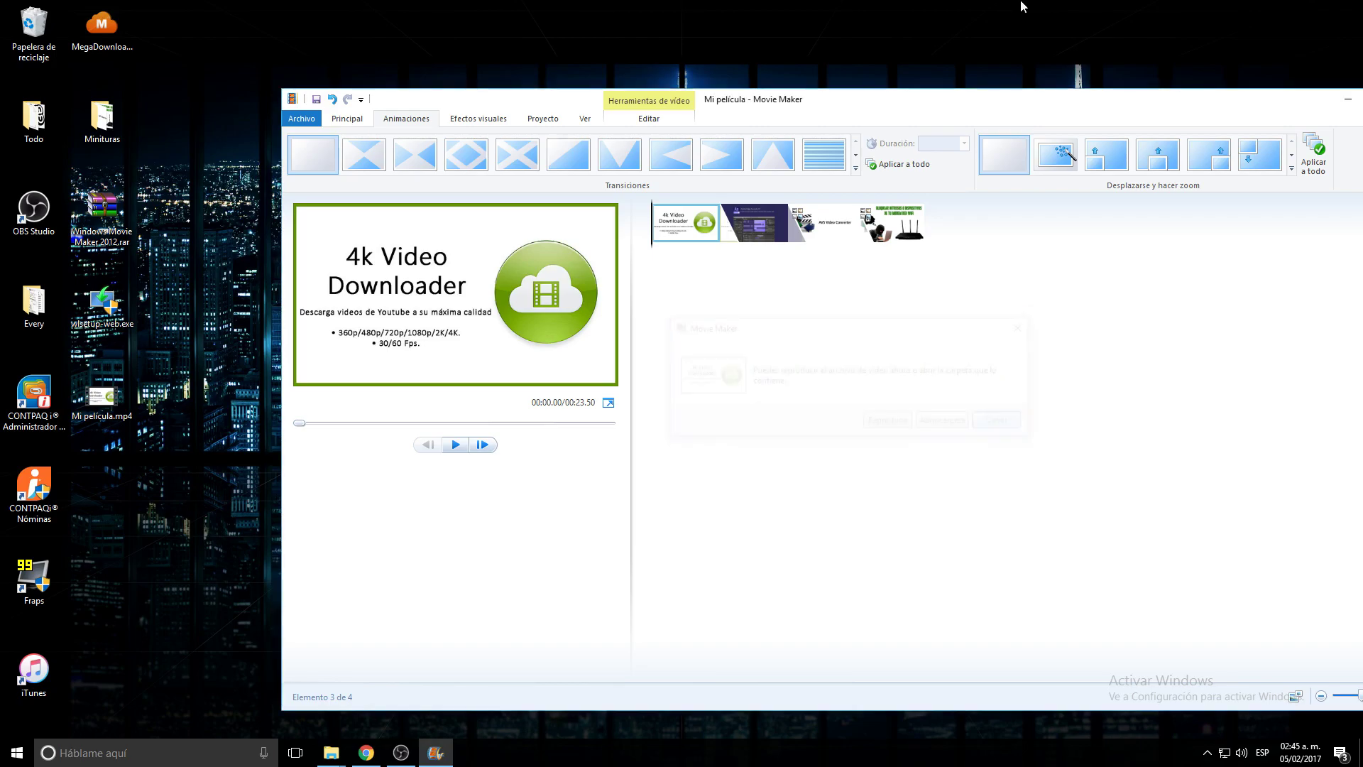
# Minimize the editor and open the exported Mi película.mp4 from the desktop in Películas y TV
pyautogui.moveTo(984, 108); pyautogui.dragTo(639, 112)
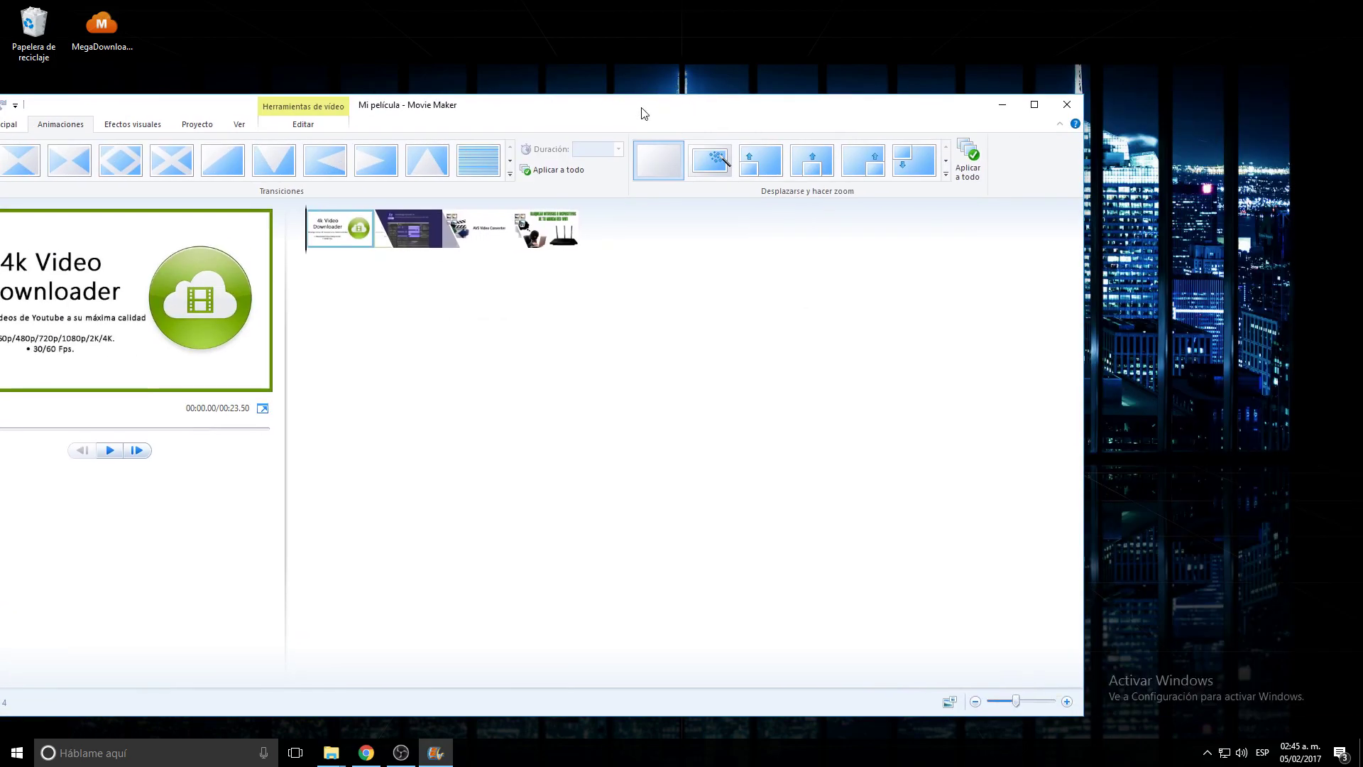
pyautogui.click(1001, 105)
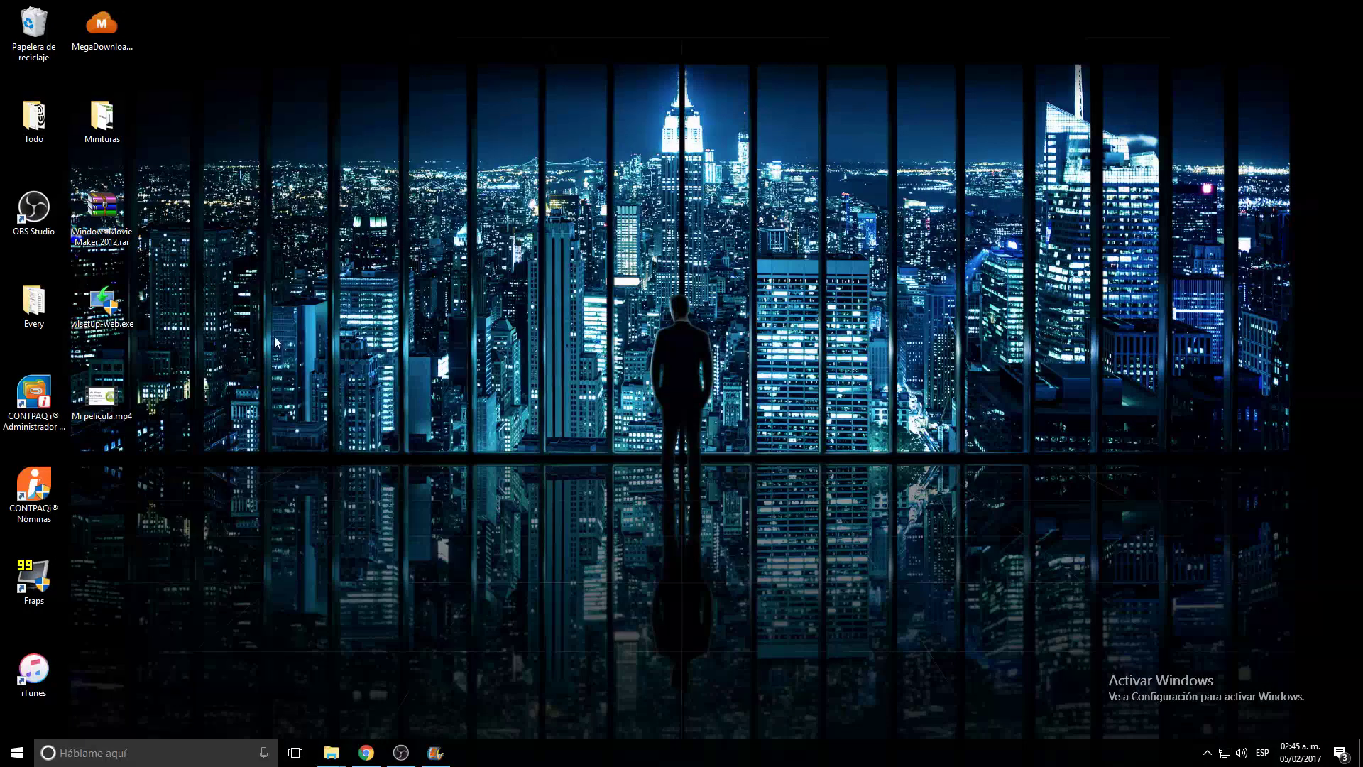
pyautogui.doubleClick(106, 401)
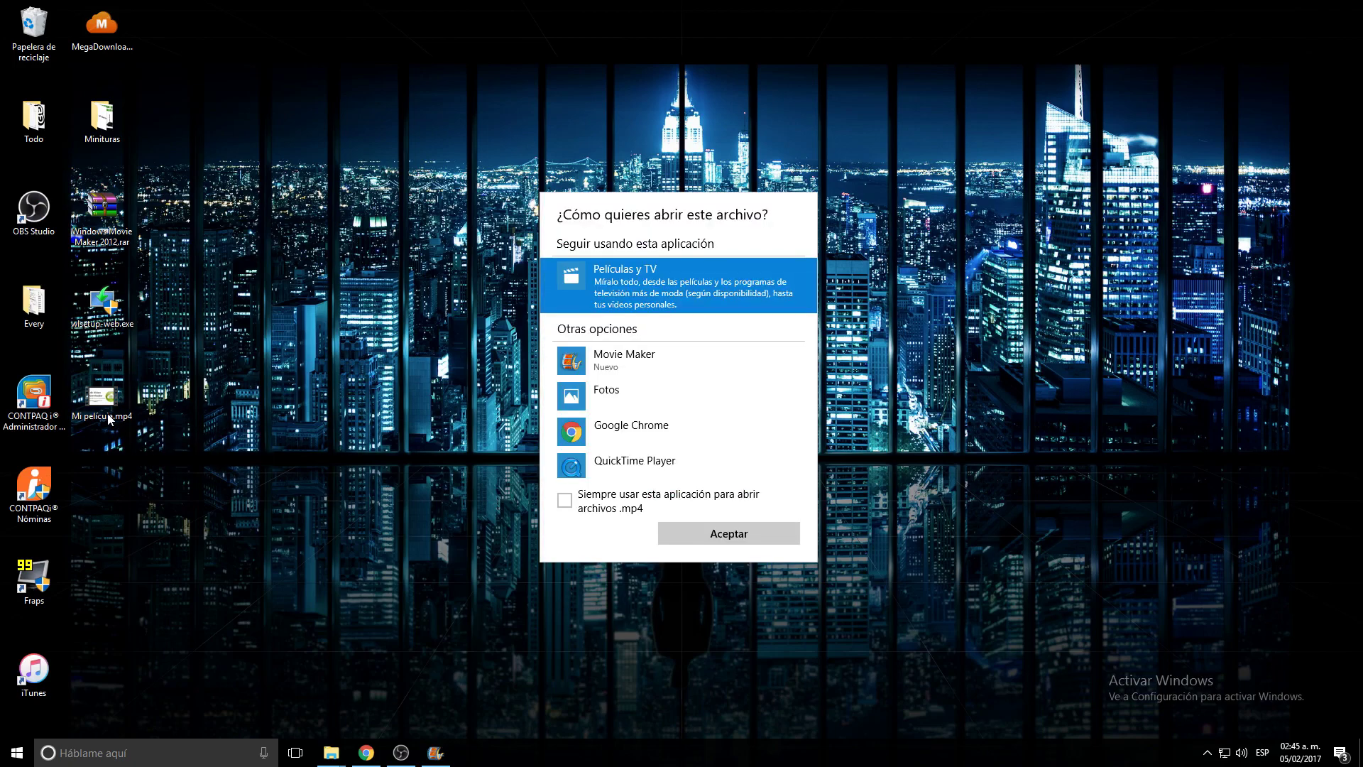
pyautogui.click(658, 360)
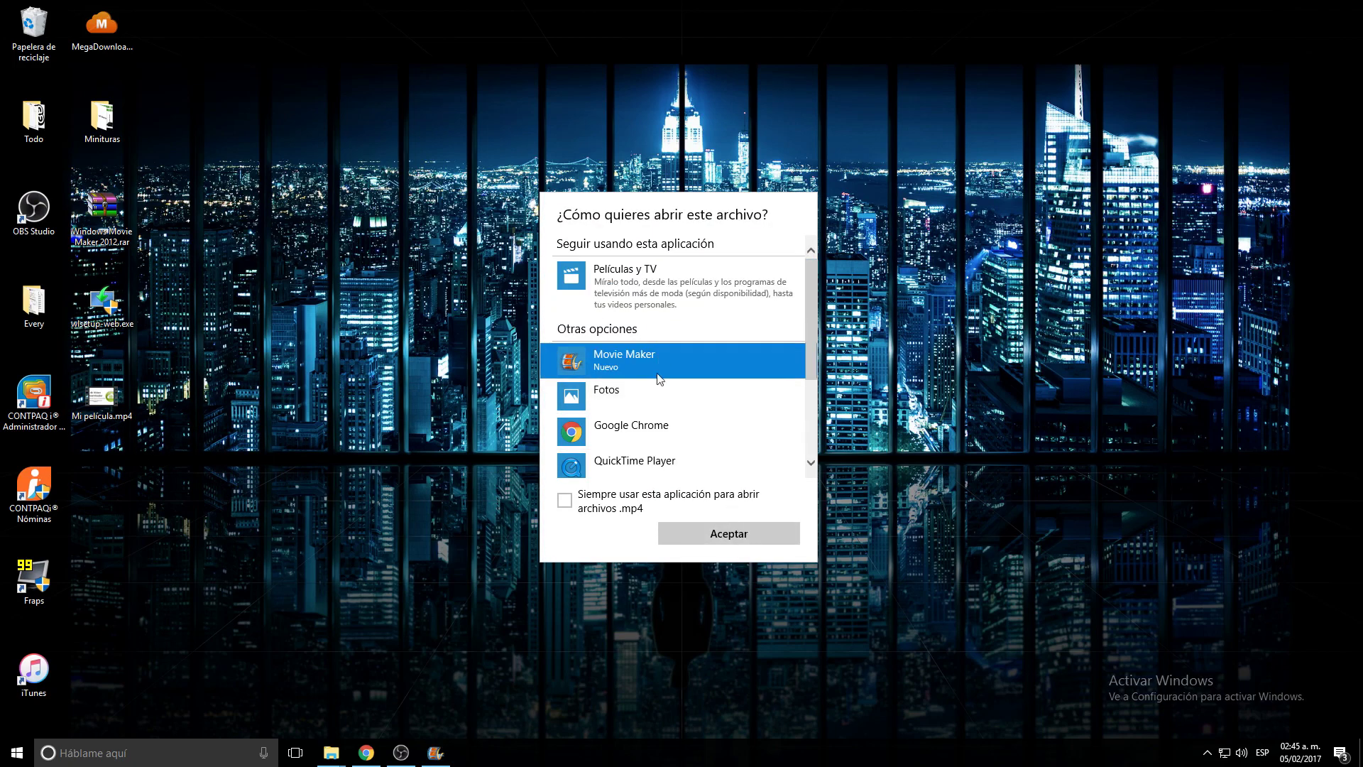
pyautogui.click(715, 538)
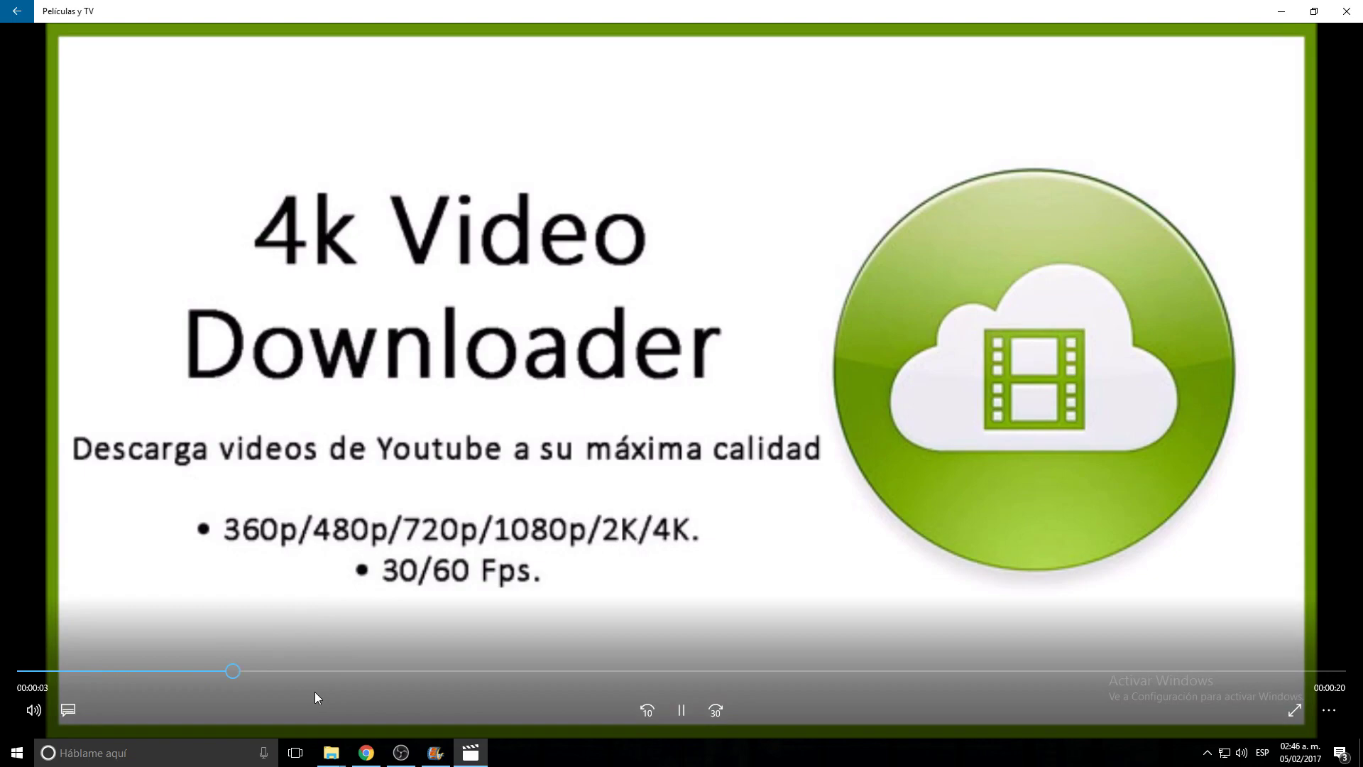
# Skip through the exported video to check its clips, transitions and effects, and close the player
pyautogui.click(477, 669)
pyautogui.click(595, 673)
pyautogui.click(781, 669)
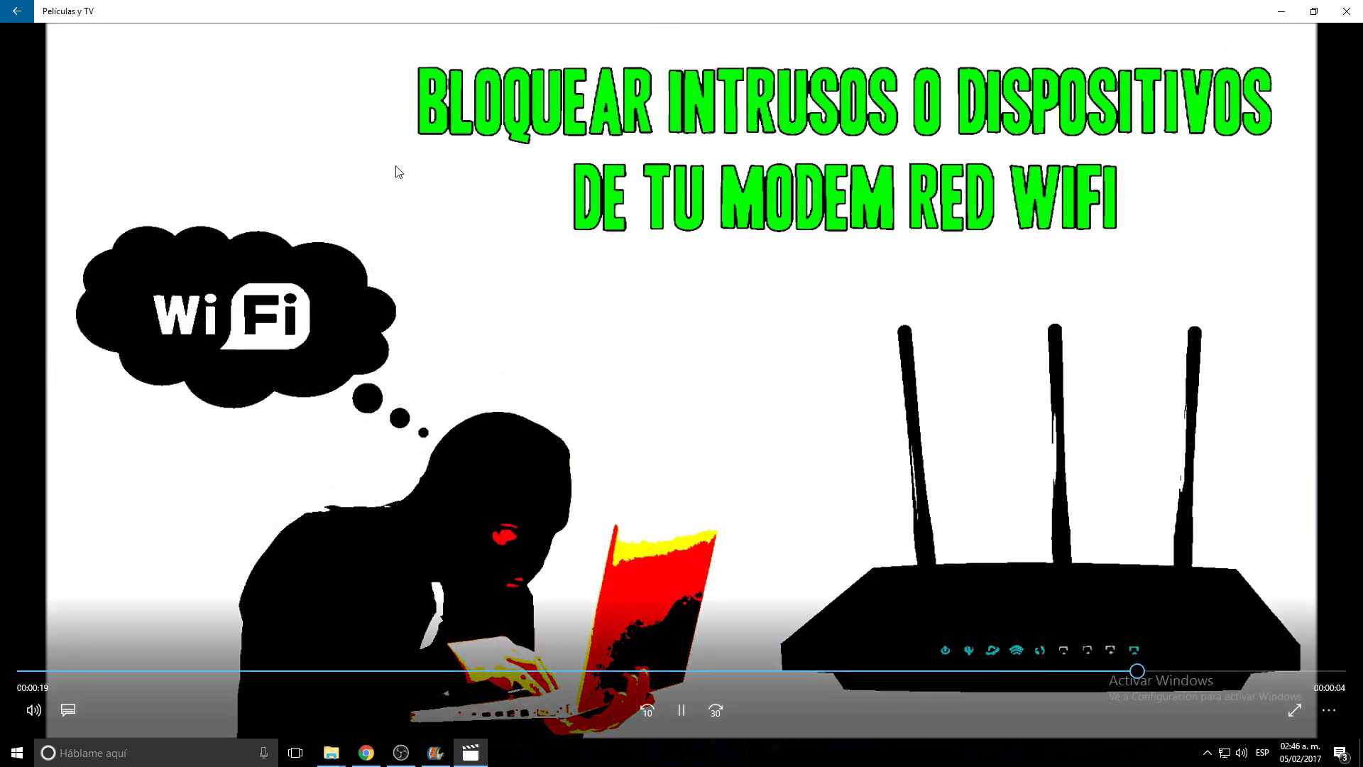
pyautogui.click(1349, 7)
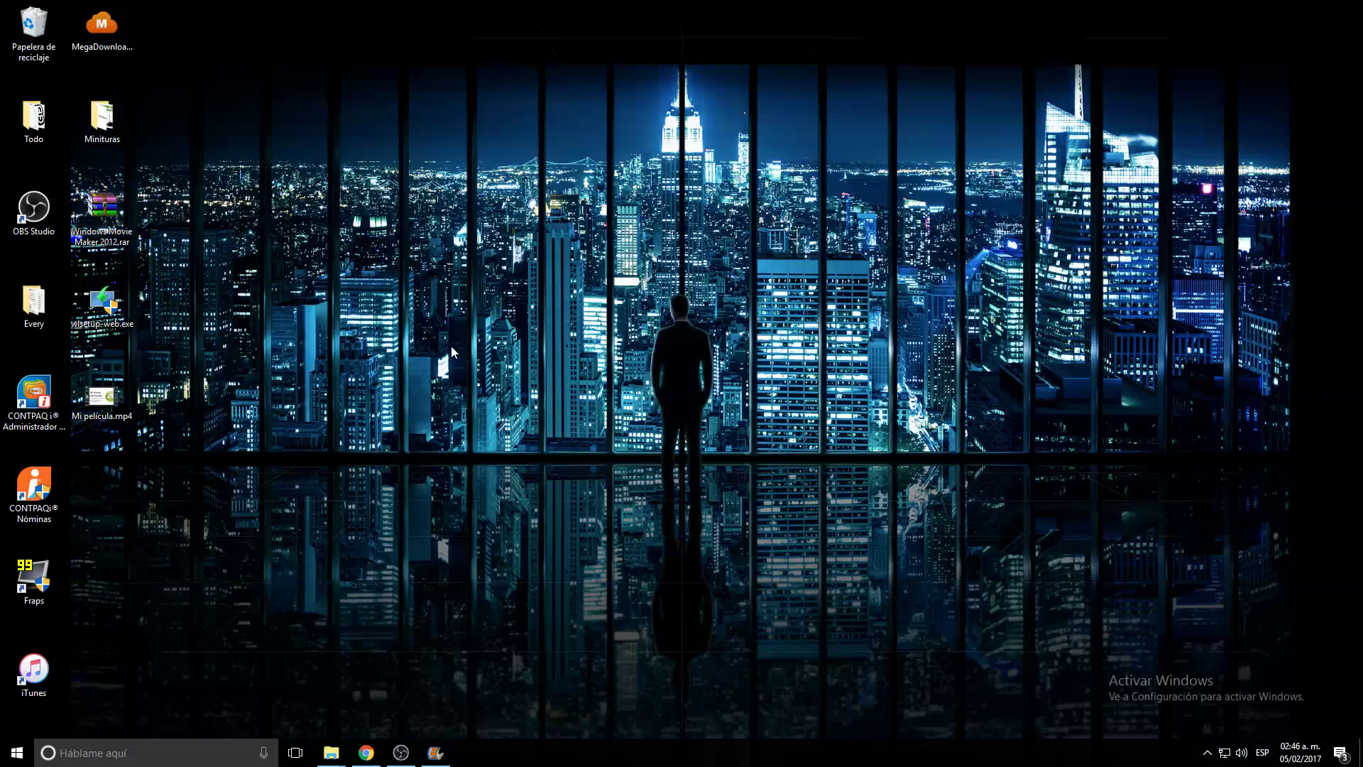
# Return to Movie Maker, inspect the transitions on the project's clips, bring the window fully into view and minimize it
pyautogui.click(436, 753)
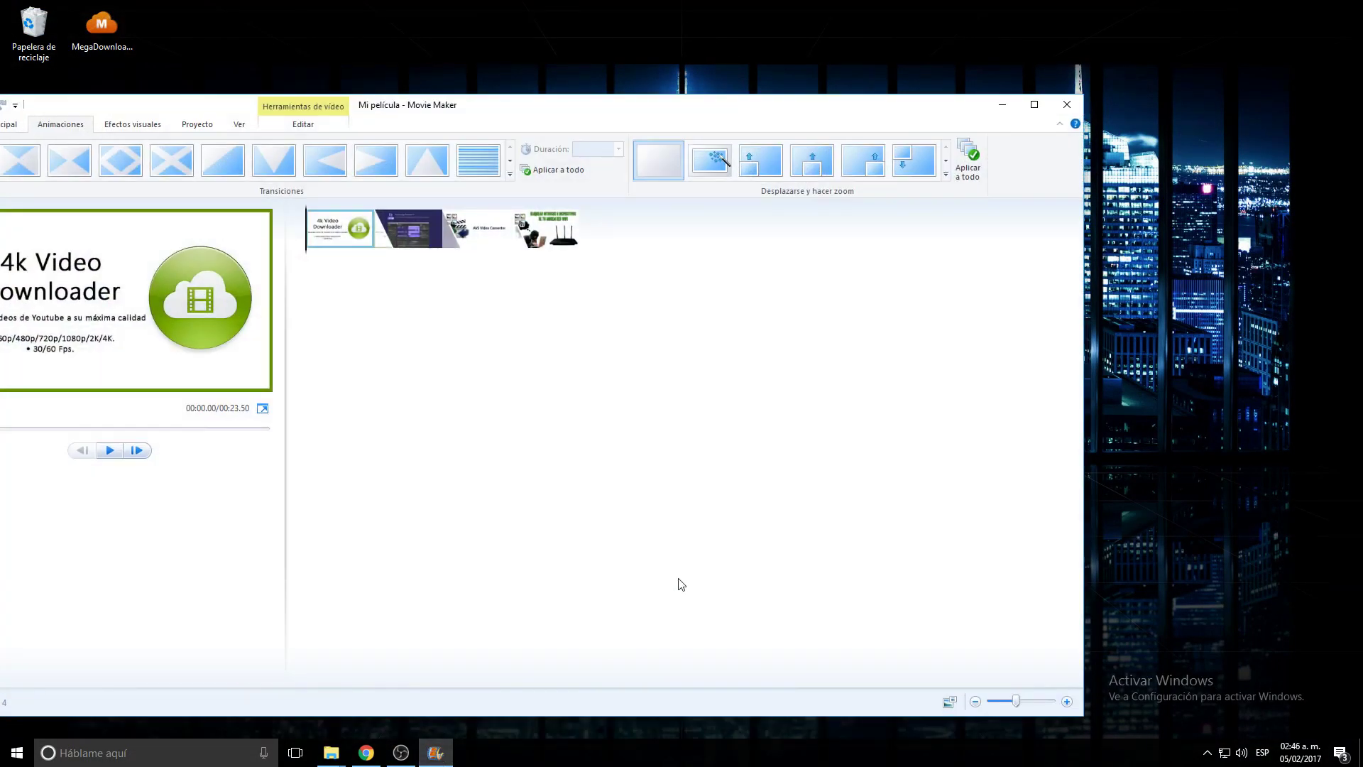
pyautogui.click(446, 231)
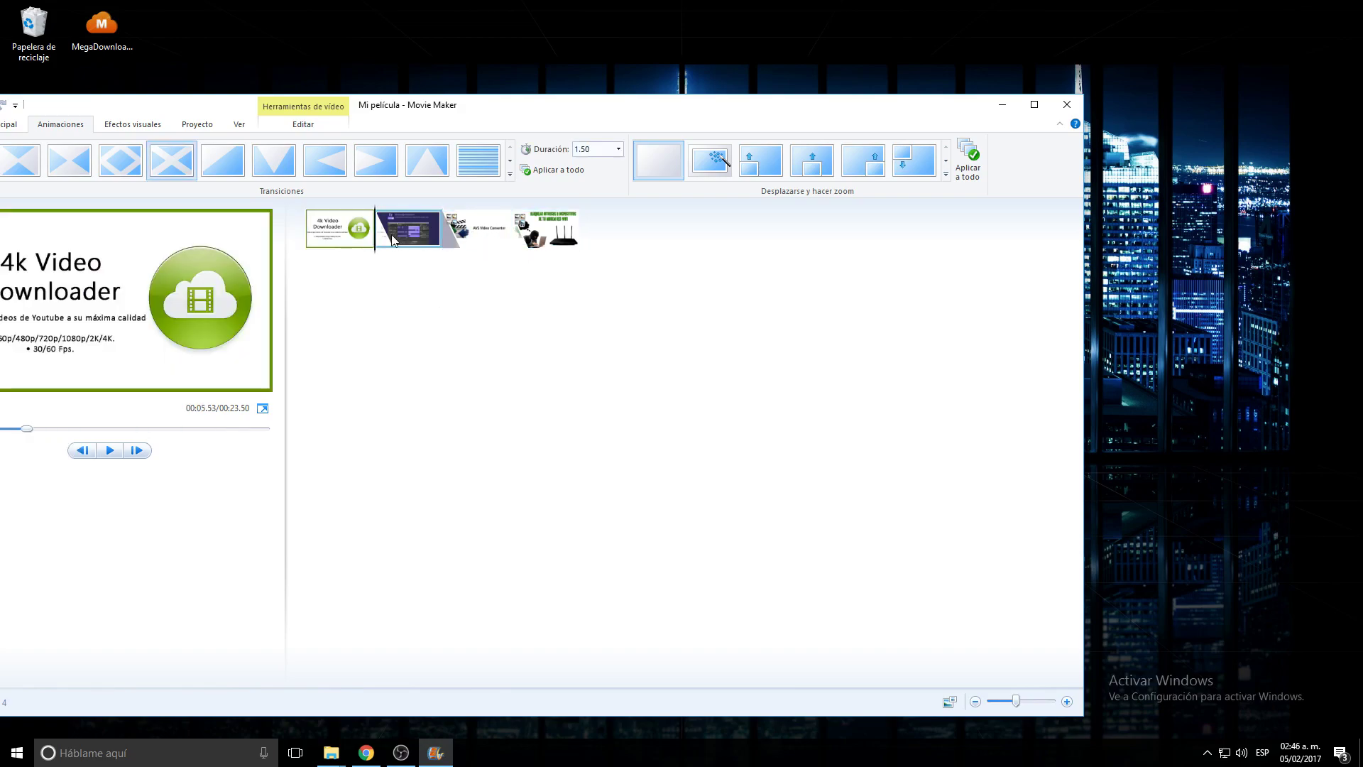
pyautogui.click(316, 241)
pyautogui.click(455, 231)
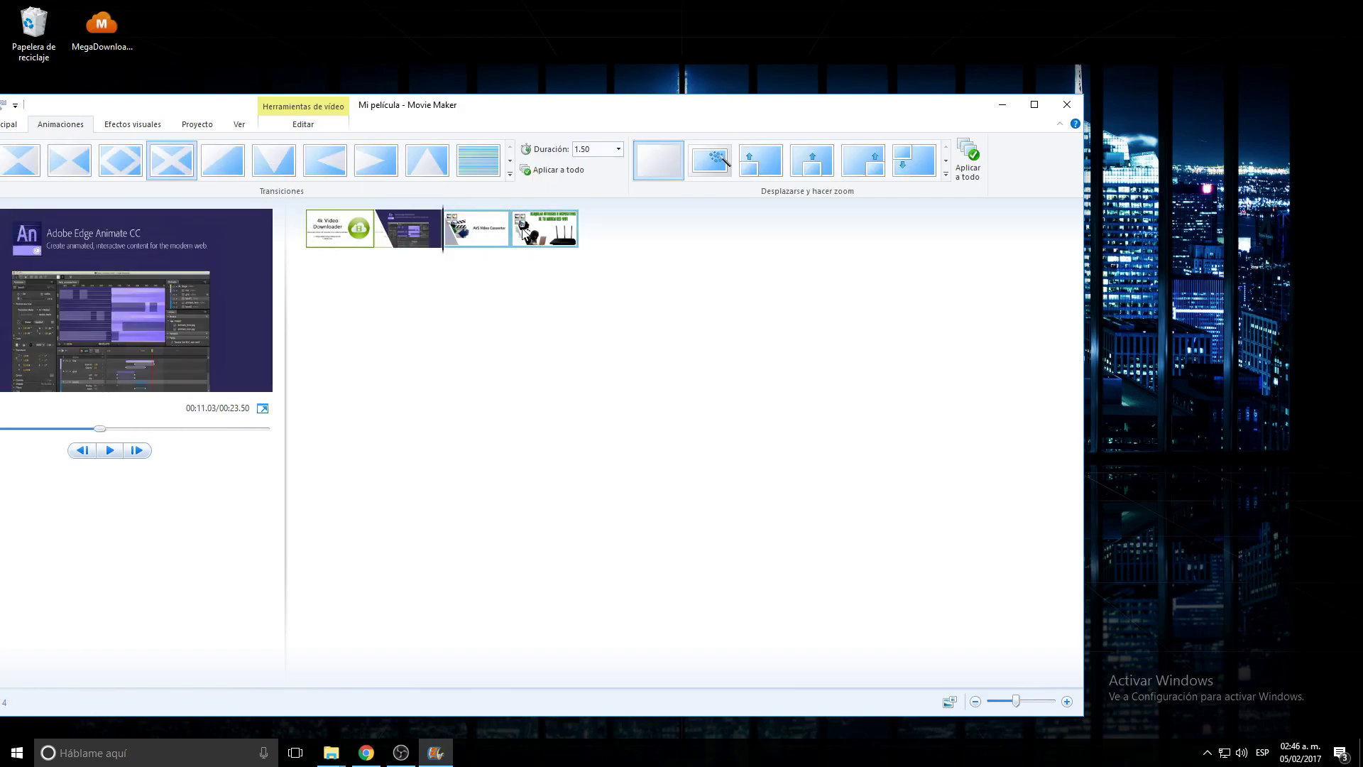
pyautogui.click(333, 234)
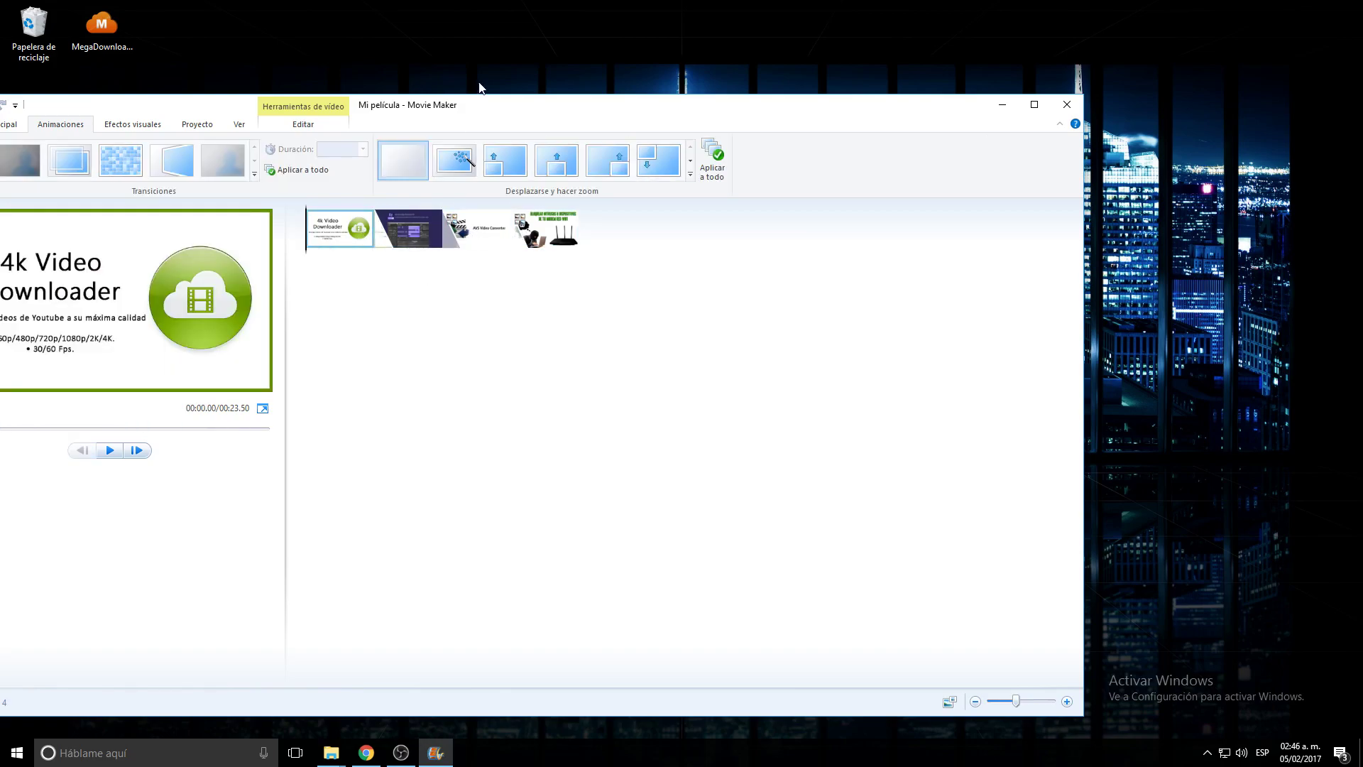
pyautogui.moveTo(461, 114); pyautogui.dragTo(656, 73)
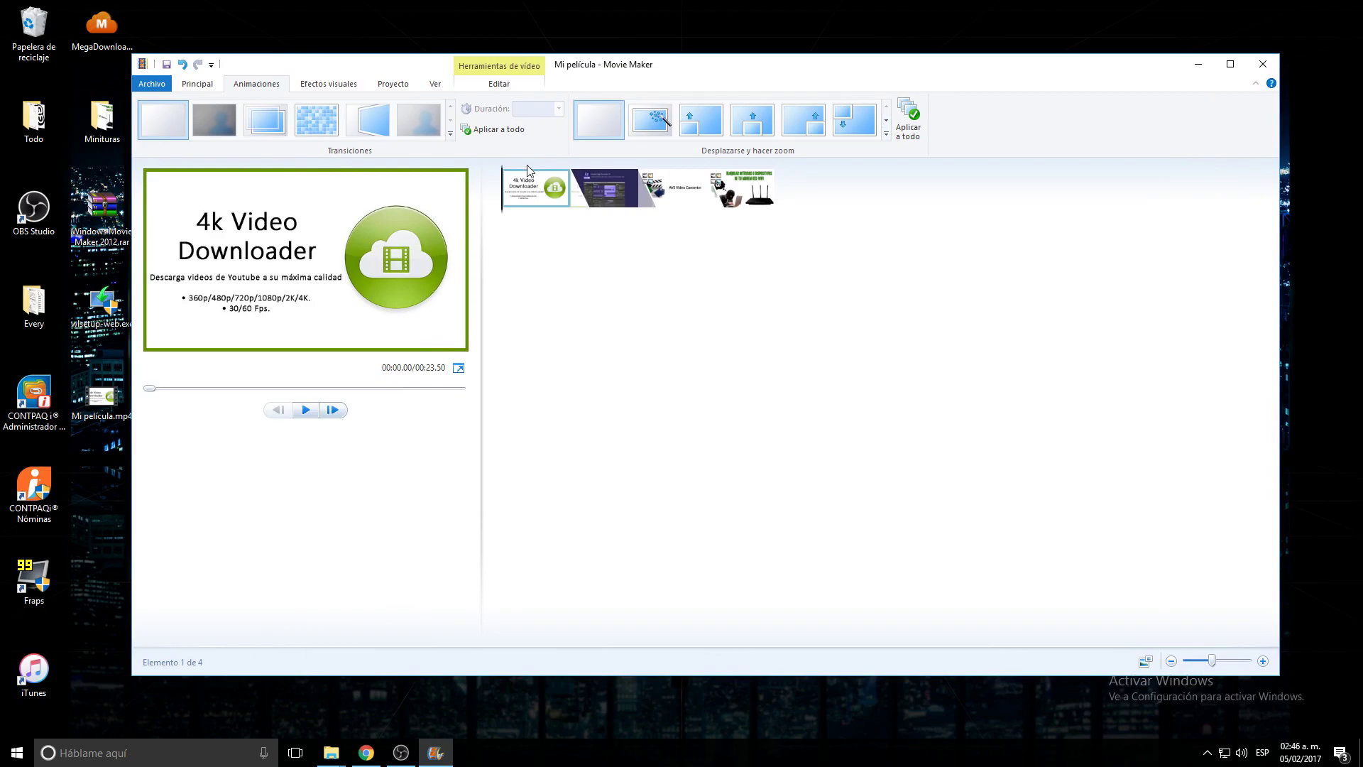
pyautogui.click(1198, 68)
pyautogui.moveTo(375, 430); pyautogui.dragTo(1, 1)
pyautogui.click(277, 175)
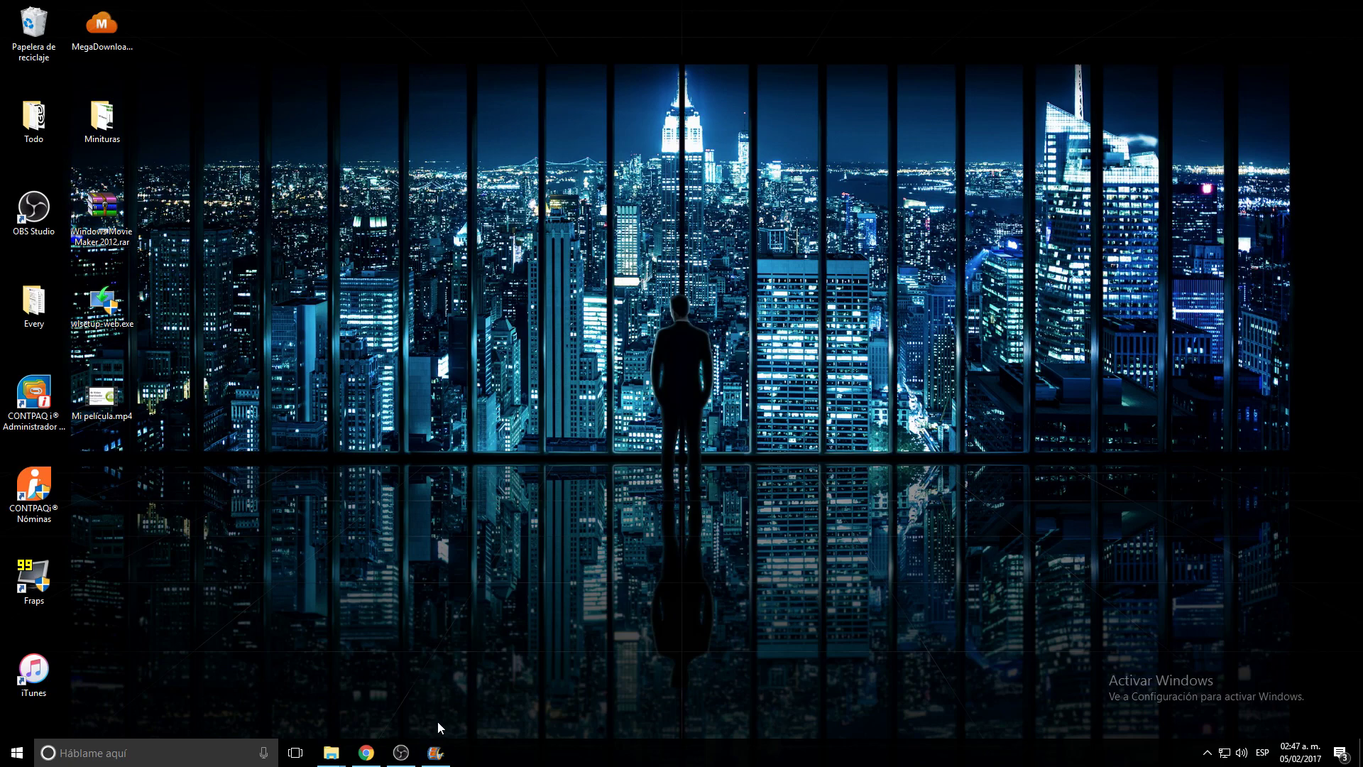
# Restore the Movie Maker project, view the second and fourth clips' transition settings, and minimize the window again
pyautogui.click(435, 752)
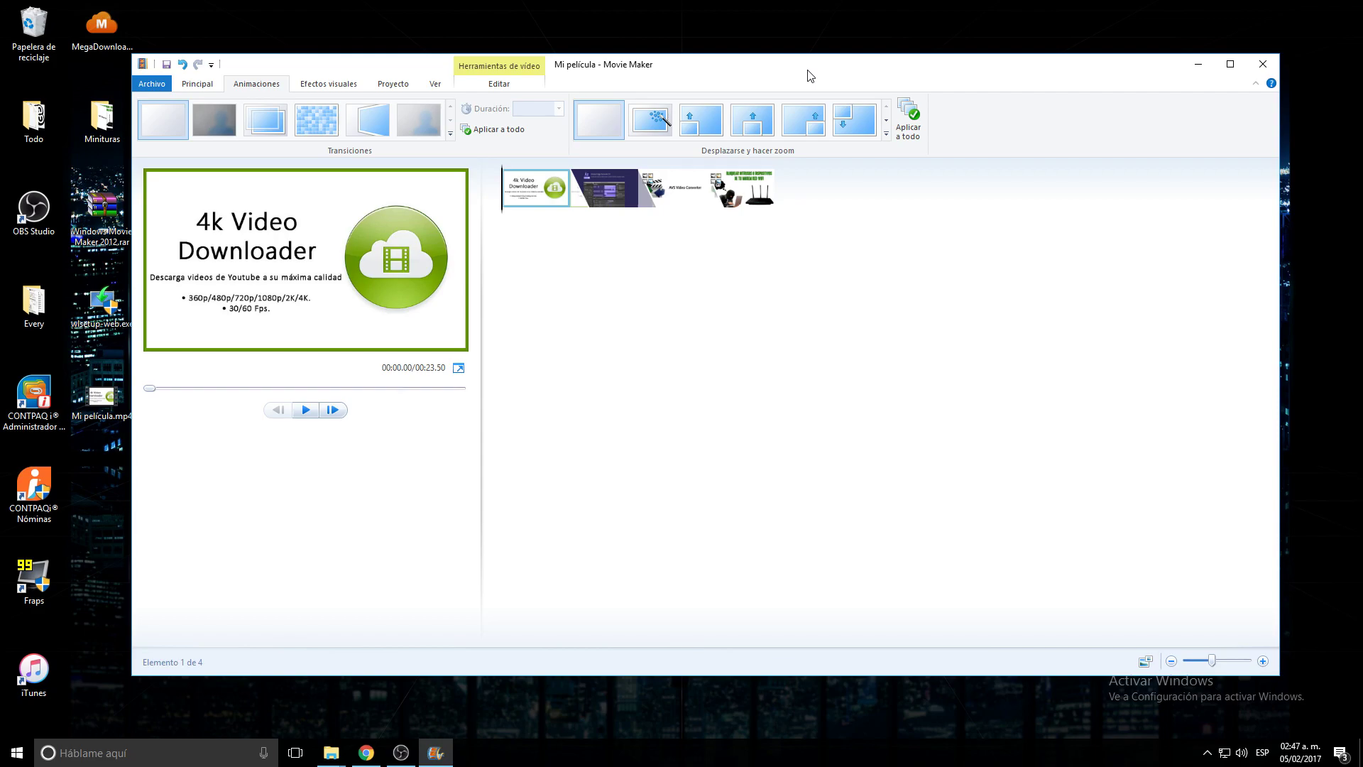
pyautogui.click(688, 198)
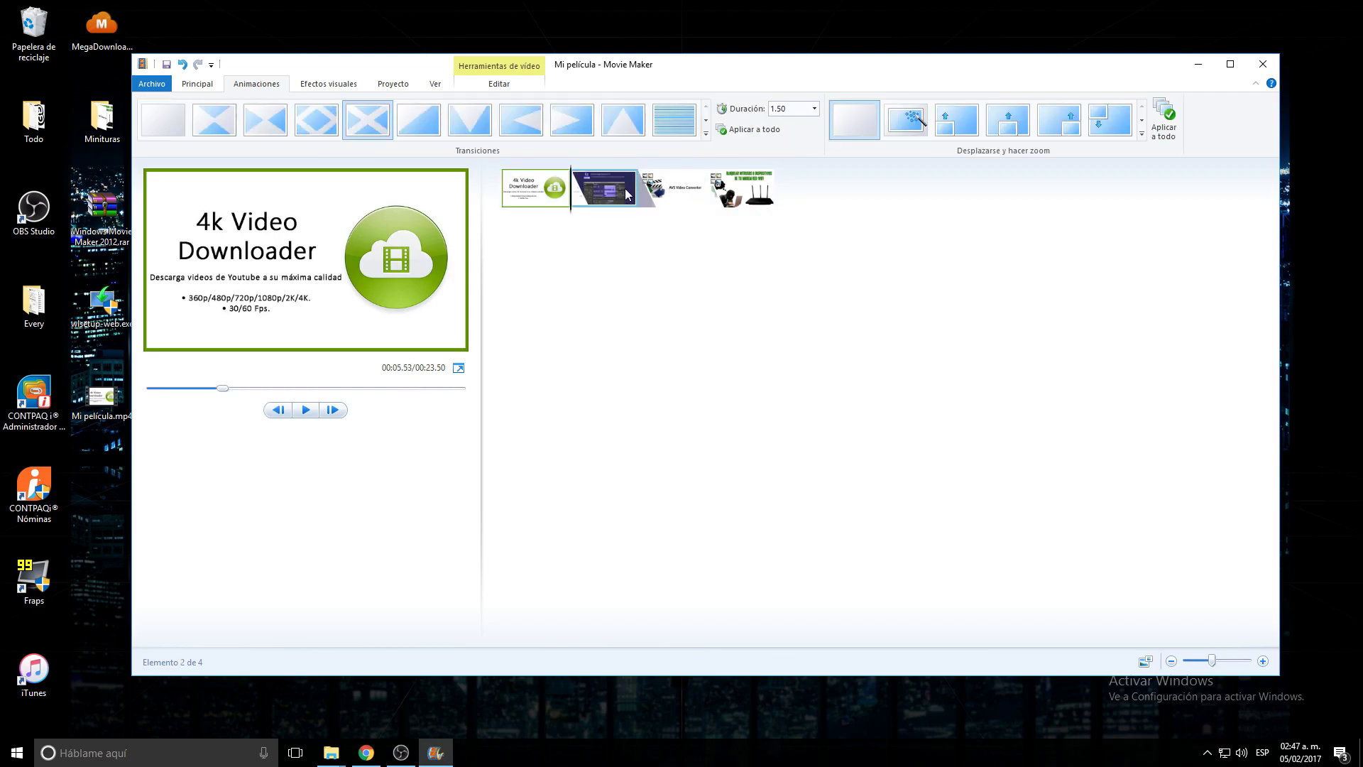
pyautogui.click(718, 188)
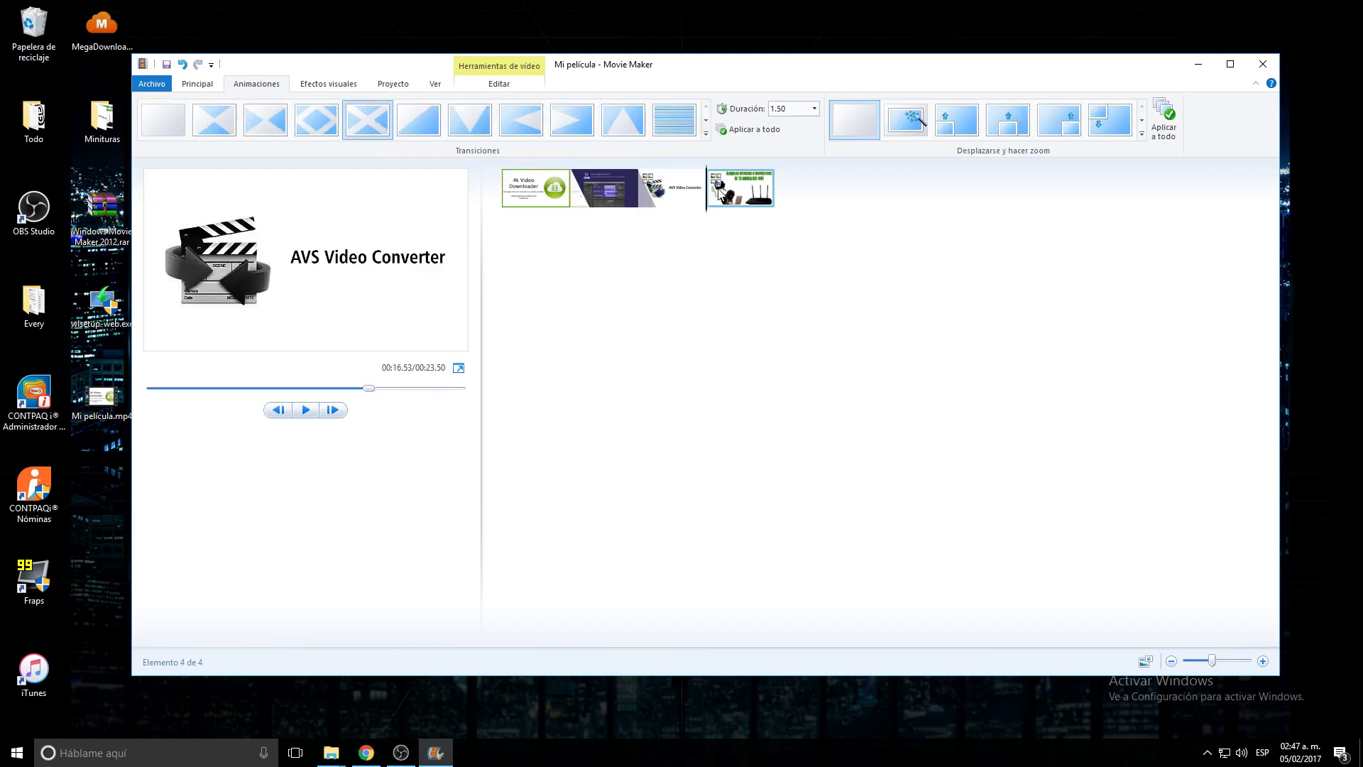
pyautogui.click(1198, 64)
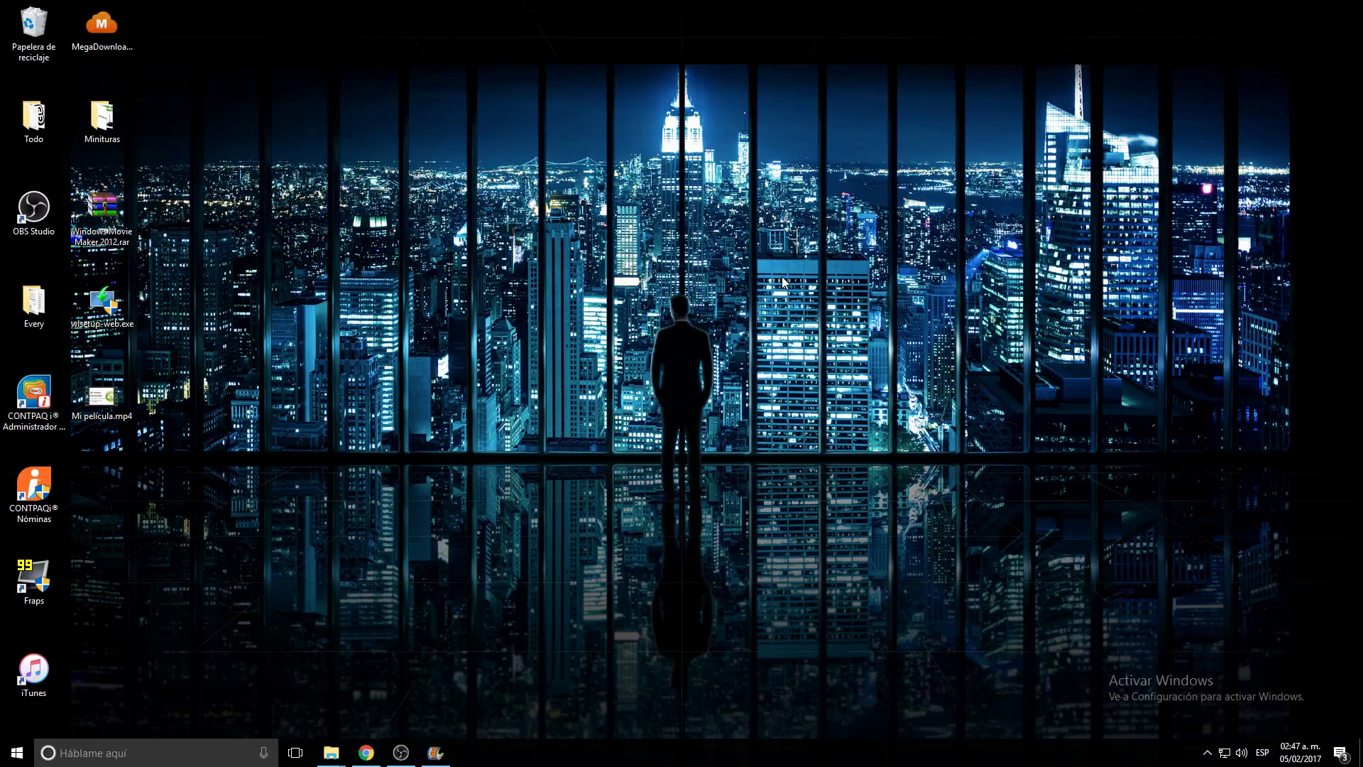